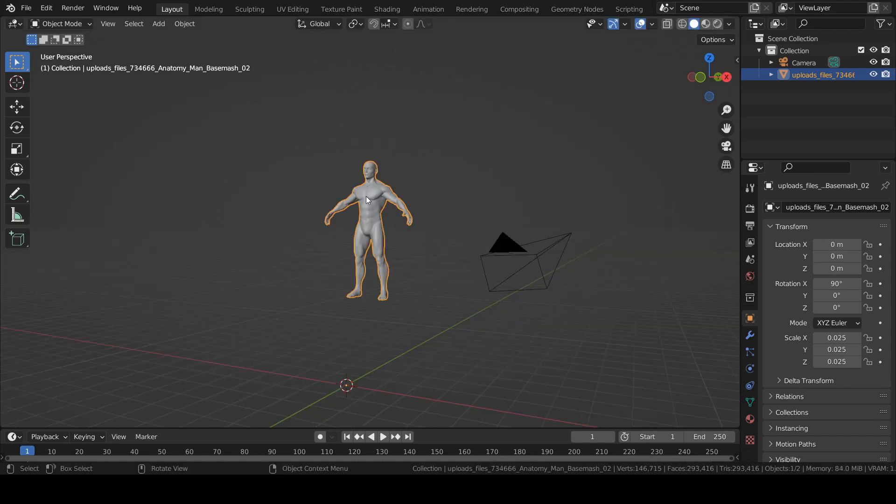
- Set the male body mesh's geometry to its origin and frame the figure in a three-quarter view
right_click(366, 196)
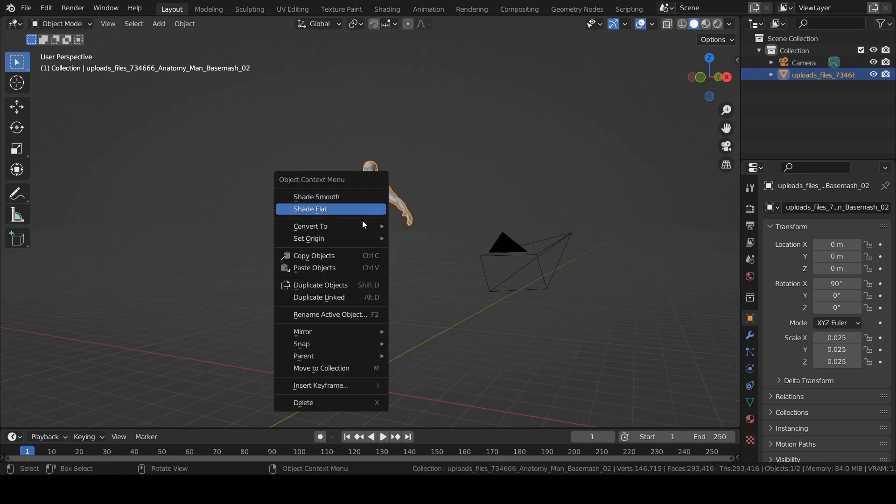
mouse_move(361, 237)
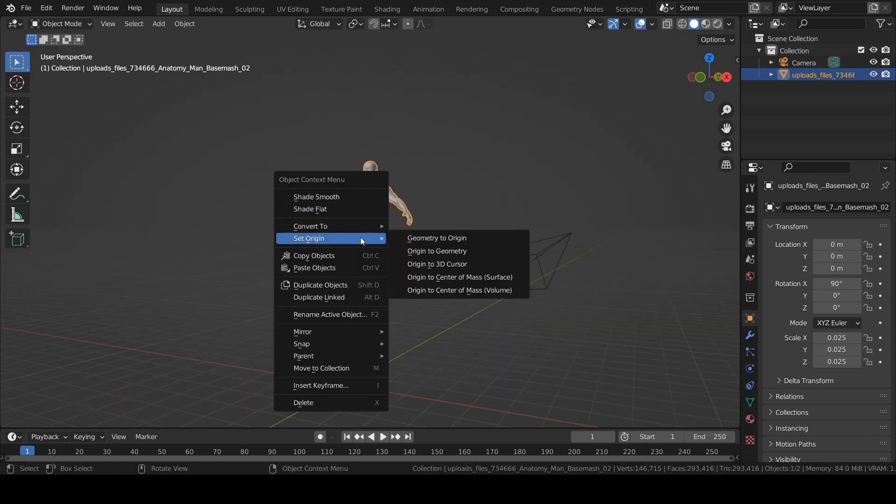
left_click(431, 239)
key("KP_Decimal")
middle_click_drag(347, 183, 385, 180)
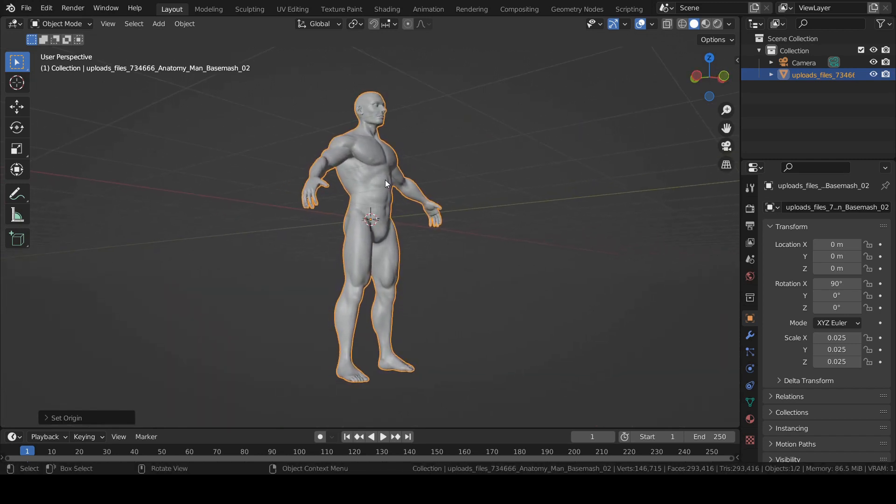
scroll(385, 181, "up", 2)
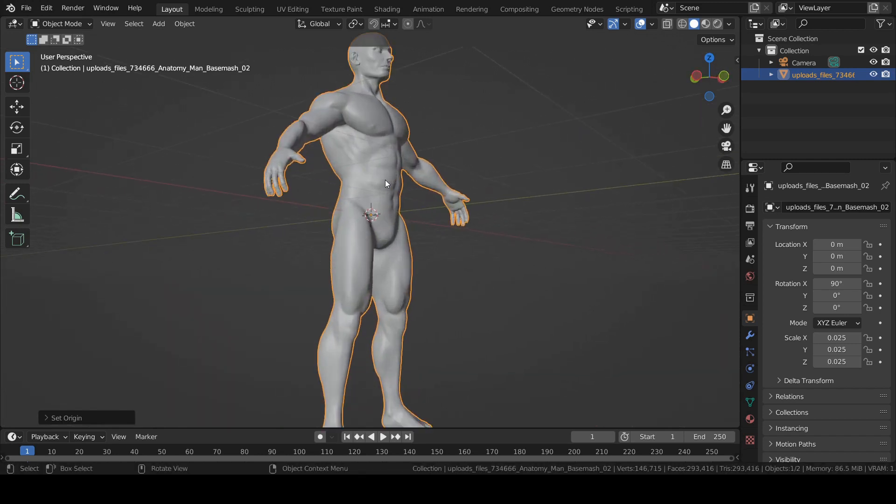
scroll(385, 180, "down", 2)
- Align the camera to the current view and save the file
key("ctrl+alt+KP_0")
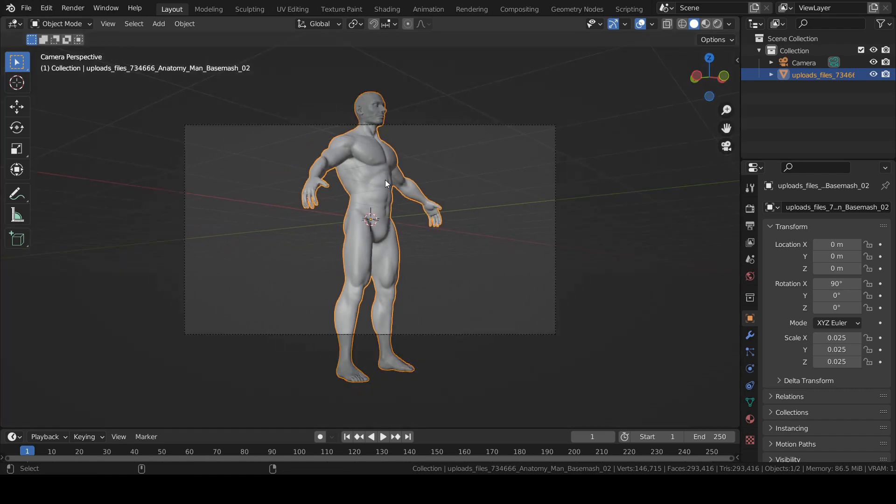
key("ctrl+s")
- Adjust the camera's focal length and transform so the figure's head and upper torso sit inside the camera frame
left_click(446, 125)
left_click_drag(830, 284, 831, 308)
left_click(750, 369)
left_click_drag(816, 267, 848, 308)
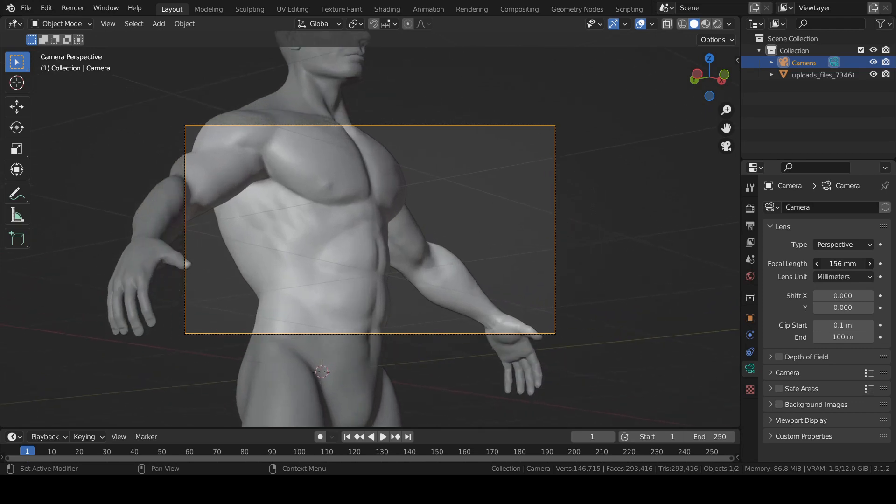
left_click(750, 318)
scroll(287, 228, "up", 1)
left_click(750, 368)
left_click(870, 265)
left_click(750, 318)
scroll(339, 221, "up", 2)
scroll(338, 222, "down", 2)
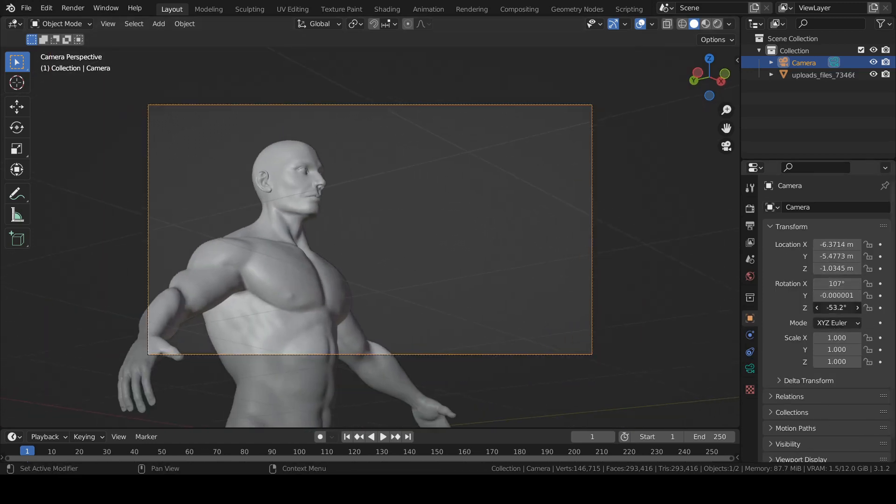
- Set the render engine to Cycles with GPU Compute as the device
left_click(750, 211)
left_click(846, 208)
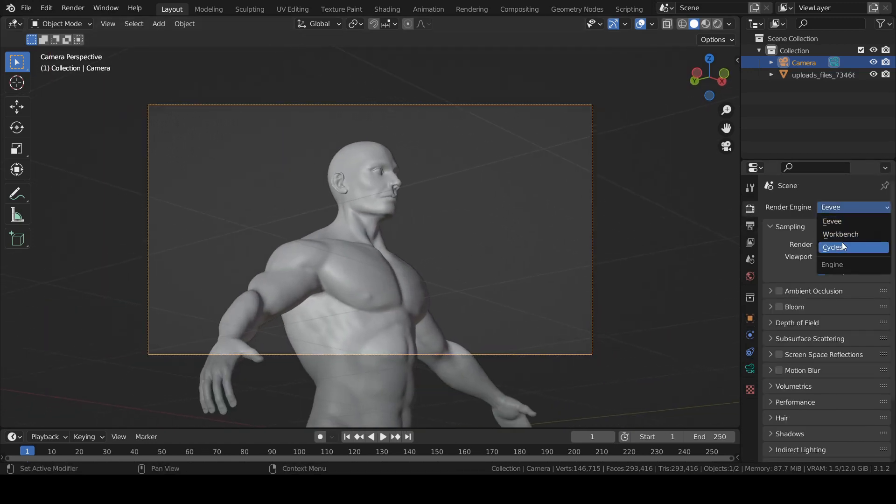
left_click(842, 243)
left_click(844, 239)
left_click(847, 260)
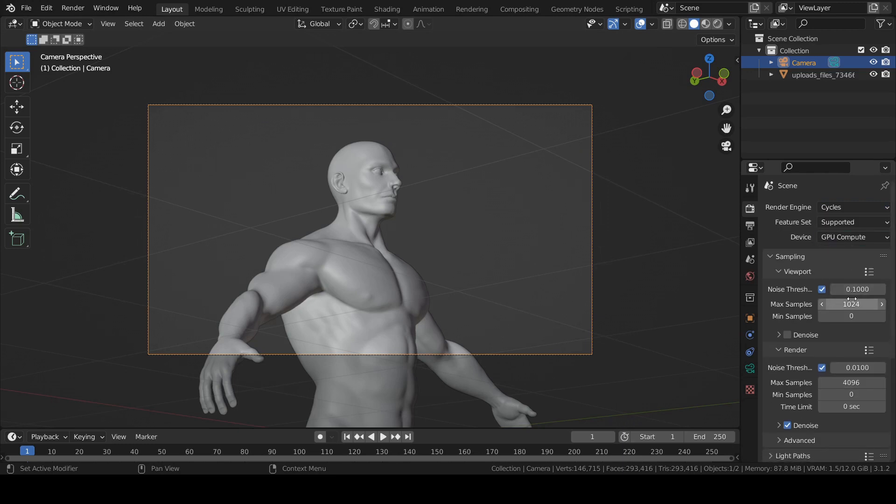
- Set the maximum samples to 128 for both the viewport and the final render
left_click(852, 304)
type("128")
key("Return")
left_click(851, 383)
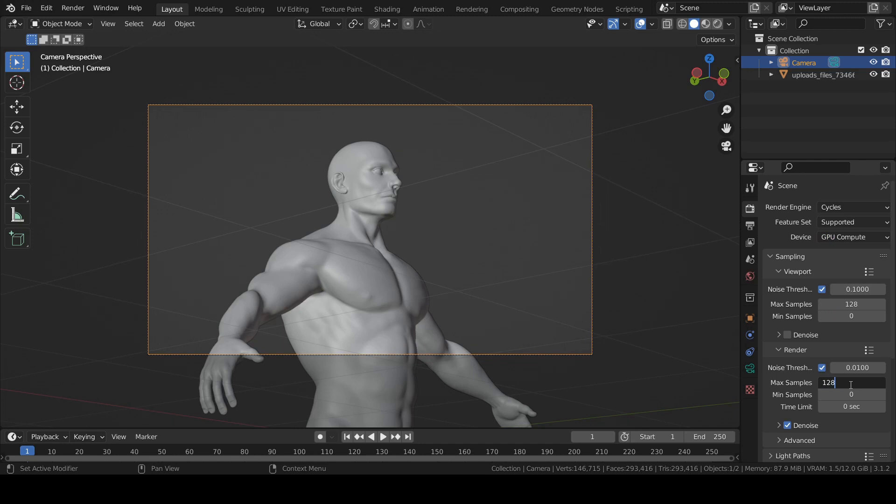
type("128")
key("Return")
- Change the Look preset in the scene's color management
scroll(850, 388, "down", 12)
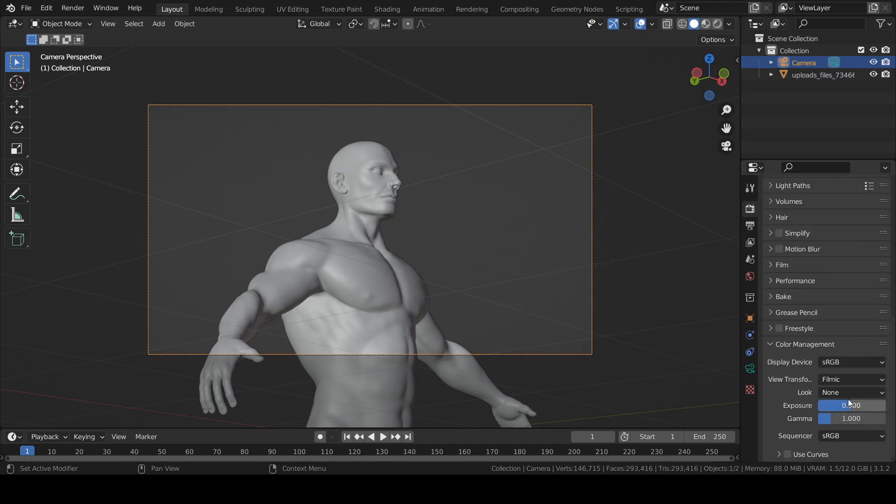
left_click(848, 393)
left_click(843, 363)
- Use the studio small 02 HDRI as an Environment Texture for the world color and briefly preview it in rendered shading
left_click(750, 276)
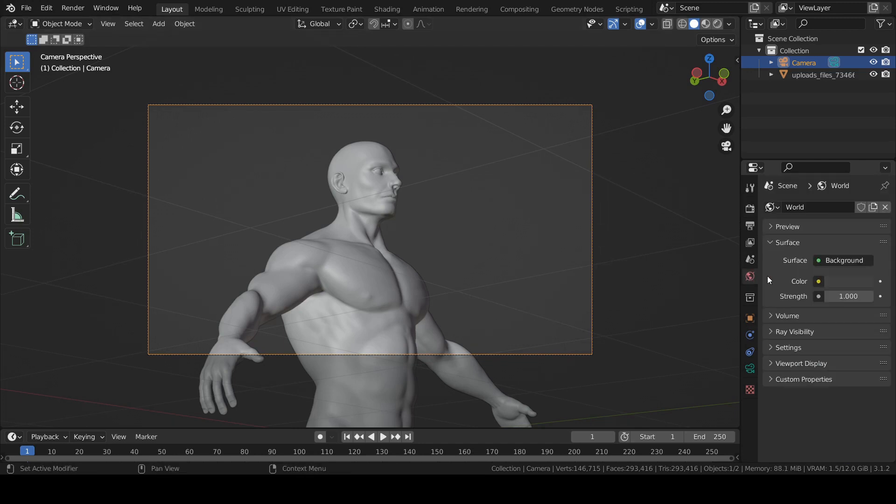
left_click(848, 281)
left_click_drag(865, 171, 864, 197)
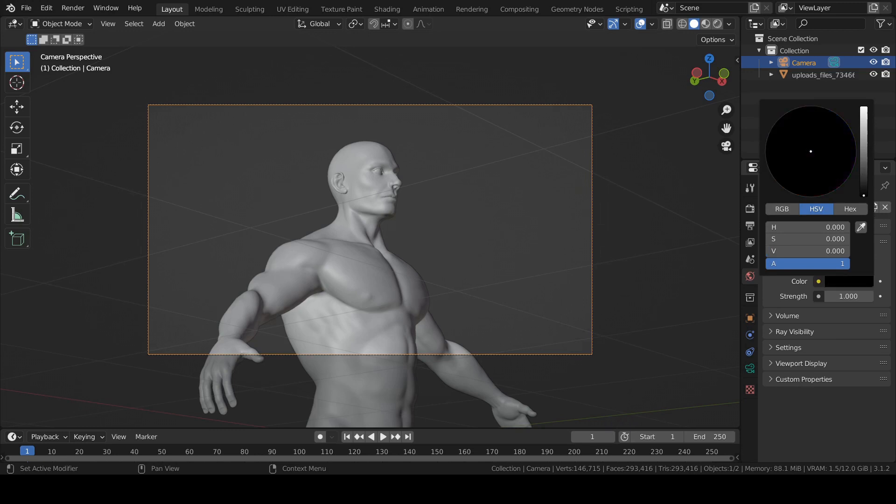
left_click(819, 282)
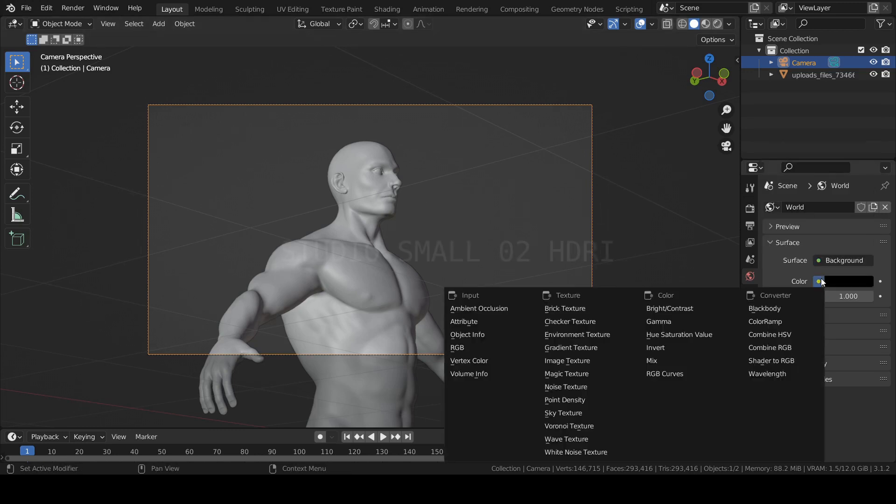
left_click(586, 335)
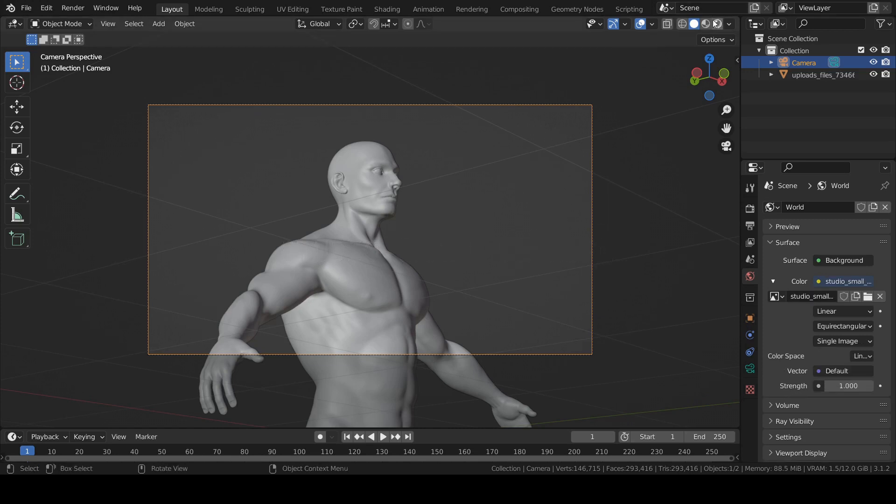
left_click(718, 24)
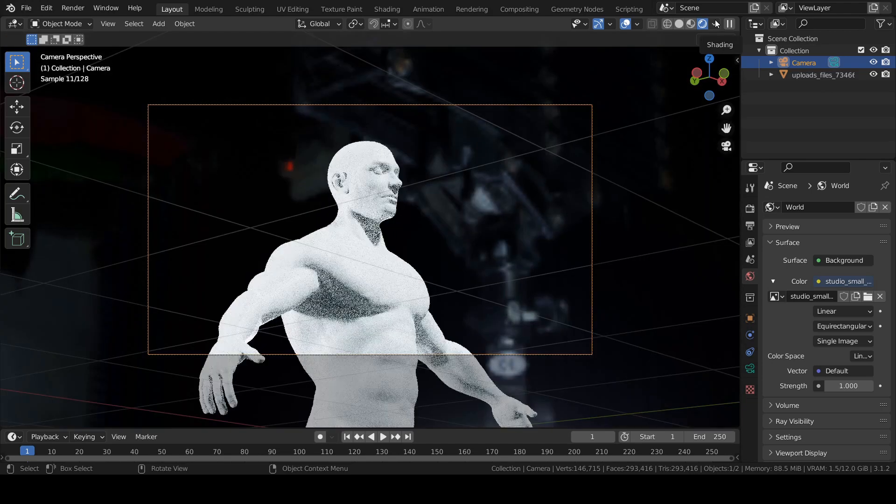
left_click(679, 24)
- Add a plane and rotate it 90 degrees about the X axis
key("shift+a")
mouse_move(204, 146)
left_click(252, 144)
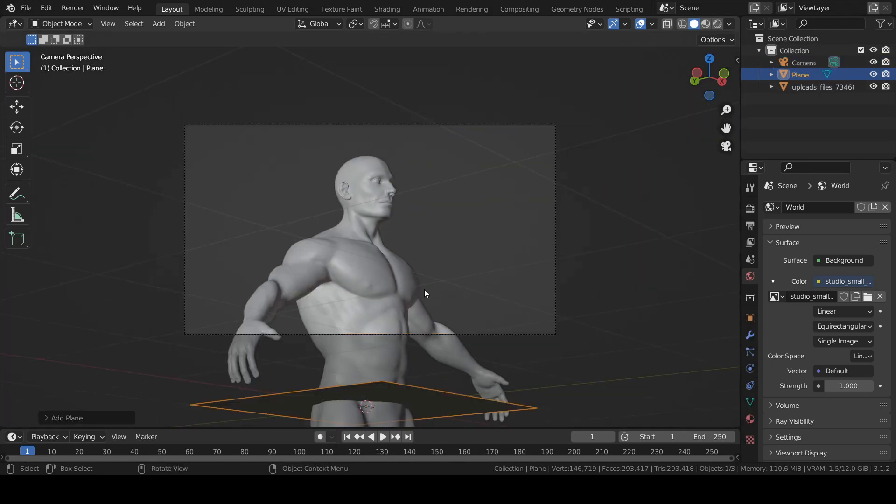
type("rx90")
key("Return")
- Move the plane behind the figure as a backdrop, scale it by 10, and save the file
key("g")
key("x")
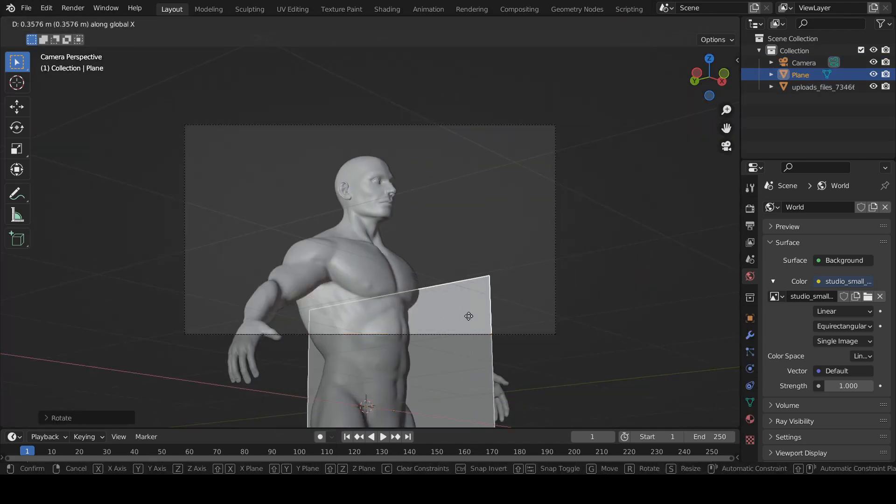
left_click(602, 313)
middle_click_drag(602, 313, 446, 268)
scroll(445, 268, "down", 4)
type("s")
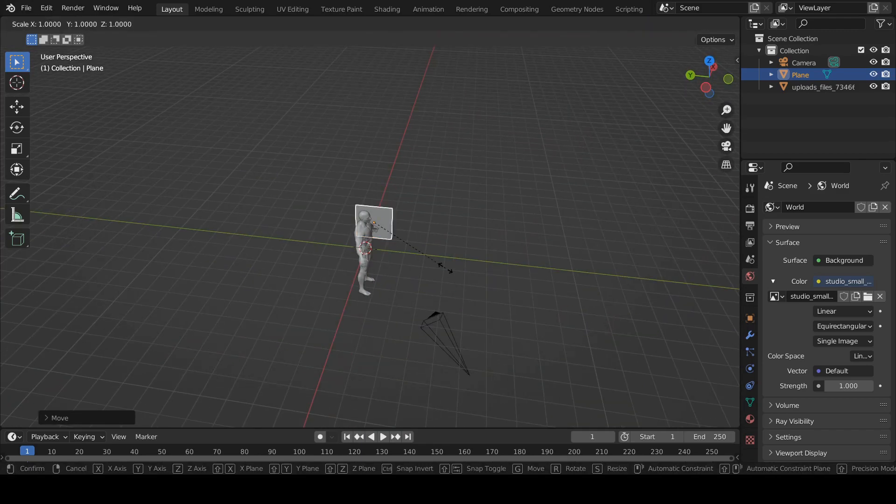
type("10")
key("Return")
key("KP_0")
key("ctrl+s")
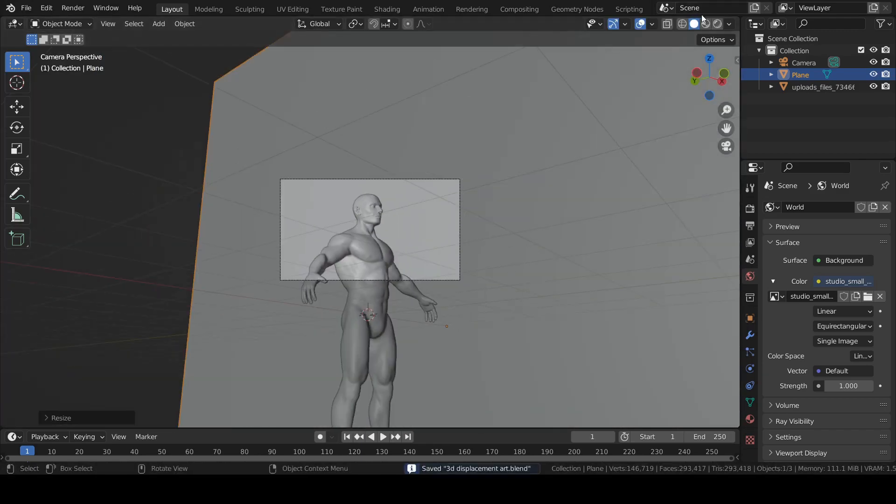
- In rendered shading, give the backdrop plane a new material with Specular 0, Roughness 1 and a darker base color
left_click(717, 24)
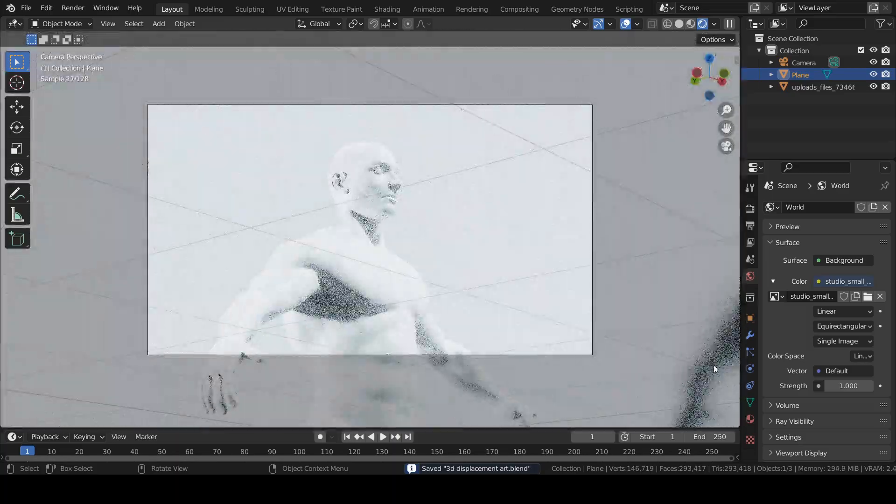
left_click(750, 419)
left_click(853, 256)
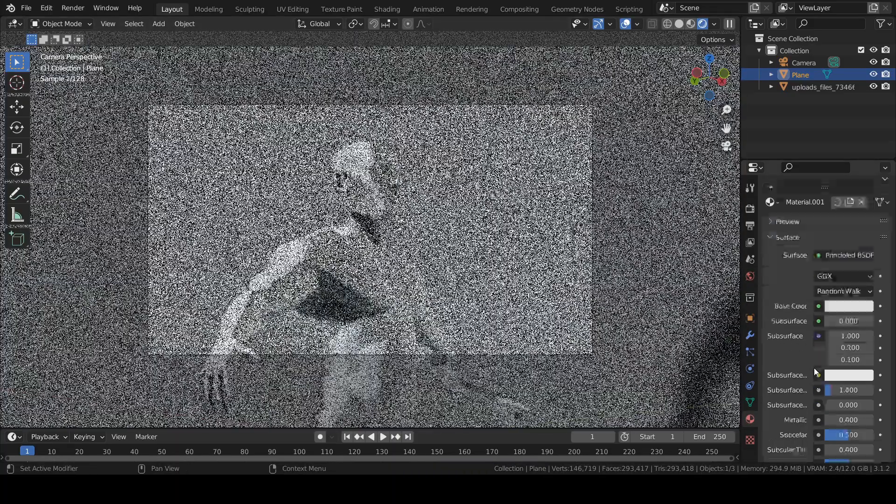
scroll(814, 368, "down", 2)
left_click_drag(846, 398, 821, 397)
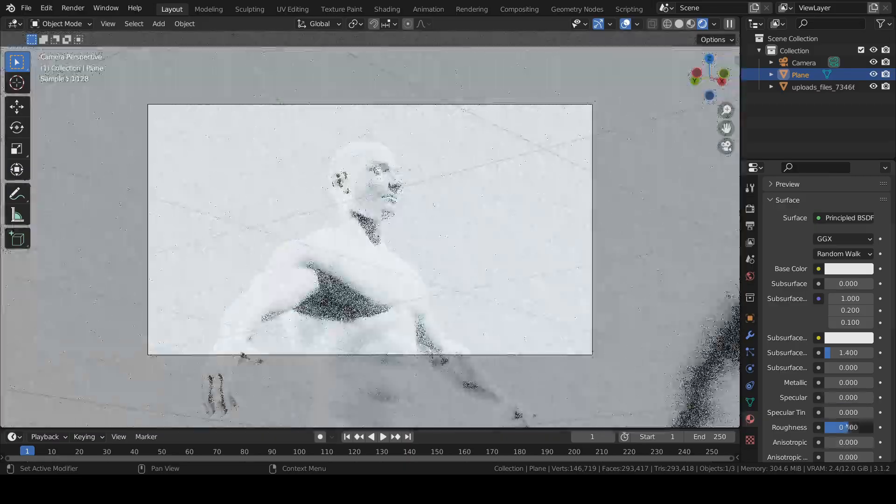
left_click_drag(847, 427, 875, 428)
left_click(848, 269)
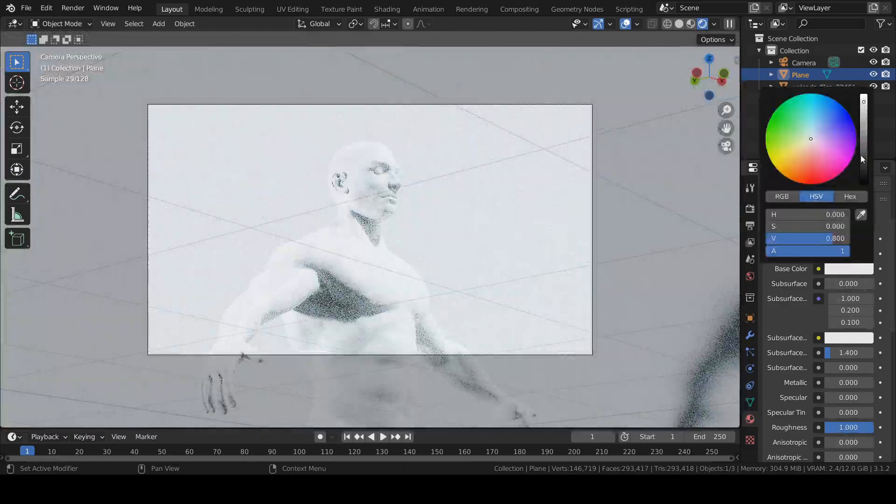
left_click_drag(862, 155, 868, 183)
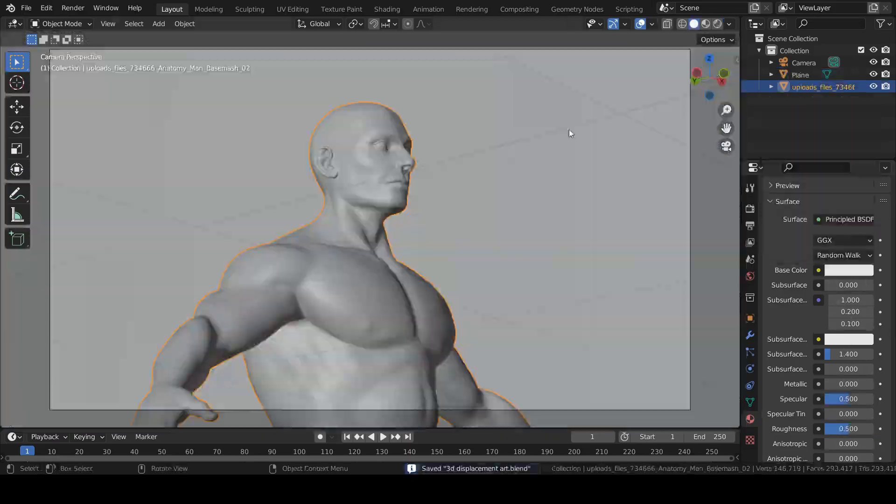
- Add a Decimate modifier with a ratio of 0.1 to the male body mesh
key("KP_0")
left_click(750, 335)
left_click(826, 206)
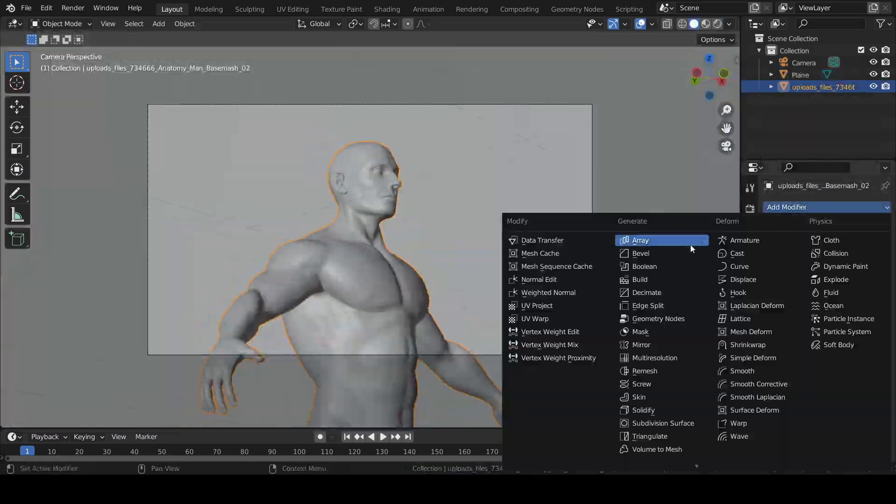
left_click(654, 299)
scroll(654, 299, "up", 6)
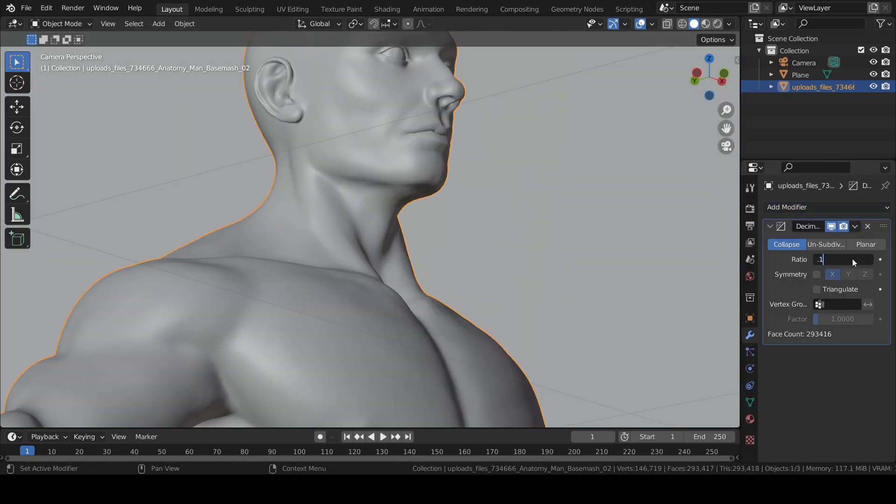
key("Return")
left_click(770, 226)
- Add a Subdivision Surface modifier to the body mesh and disable its viewport display
left_click(777, 208)
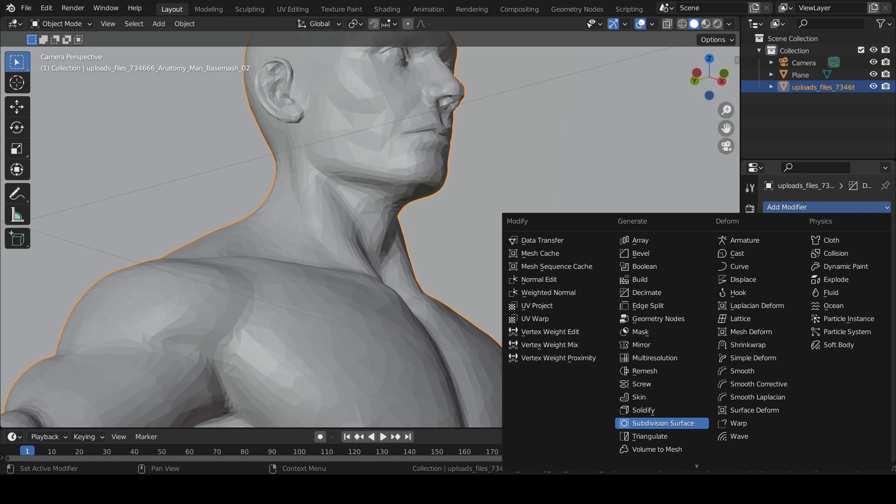
left_click(662, 423)
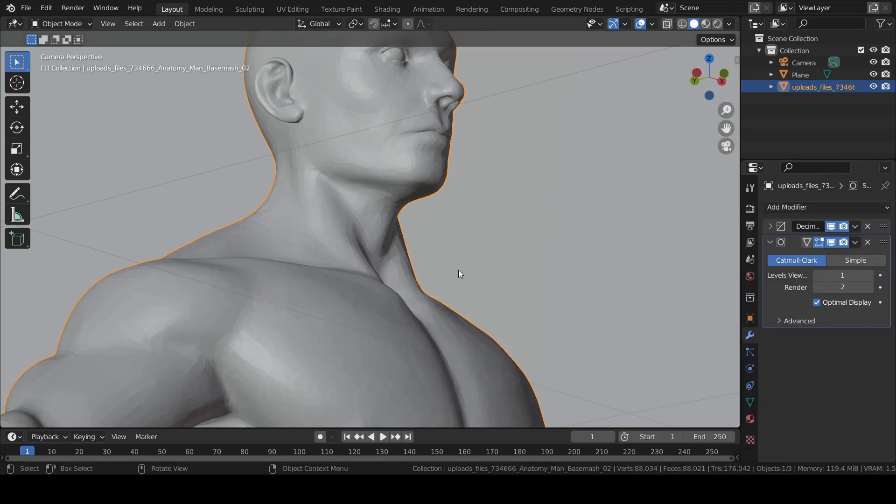
left_click(830, 242)
- Set the Subdivision Surface levels to 0 for the viewport and 6 for the render
left_click(854, 287)
type("4")
left_click(845, 274)
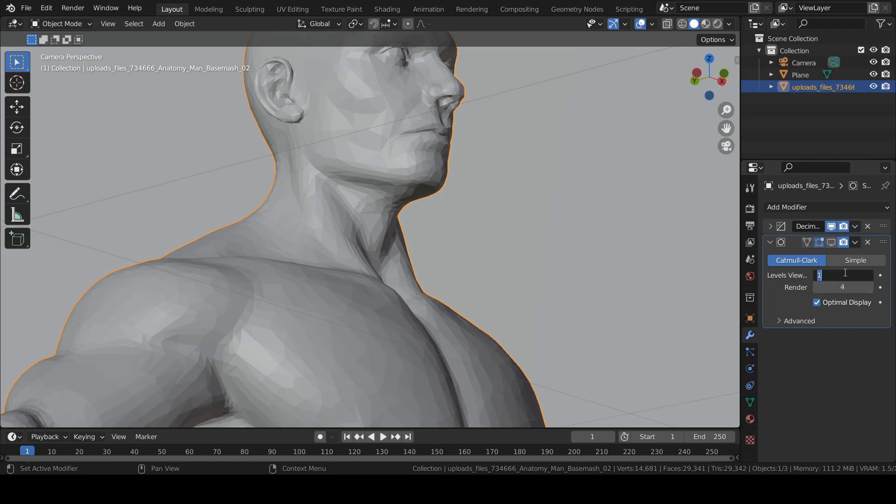
left_click(843, 285)
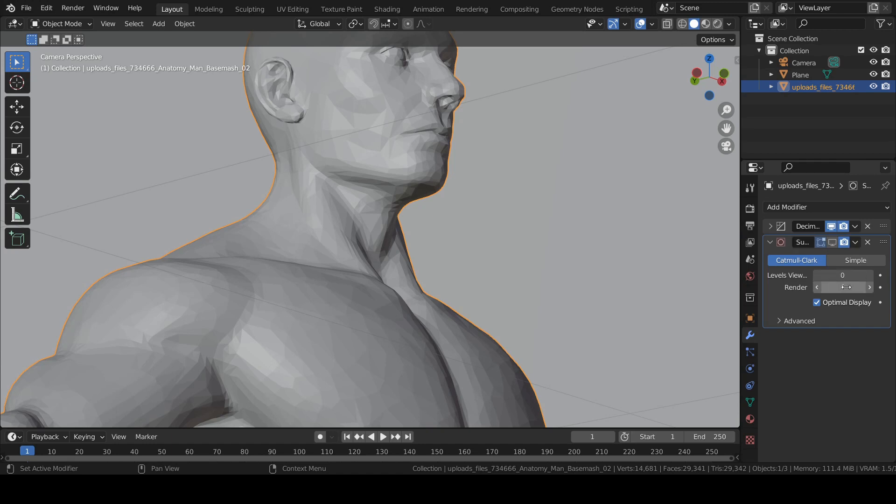
left_click(871, 288)
left_click(871, 288)
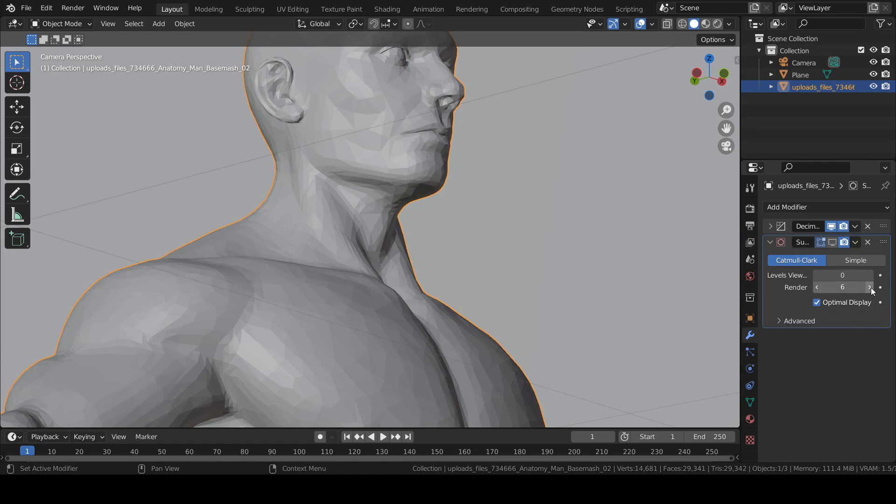
left_click(770, 242)
- Split the 3D viewport and show the body mesh's material nodes in a Shader Editor beside it
left_click_drag(738, 21, 205, 23)
left_click(219, 24)
left_click(233, 136)
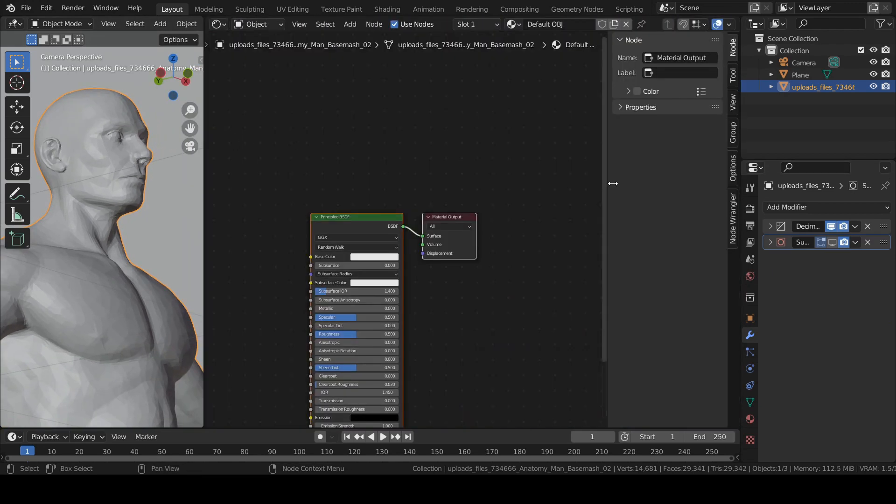
- Set the Principled BSDF's Specular to 1 and its Roughness to 0.2
scroll(629, 179, "up", 3)
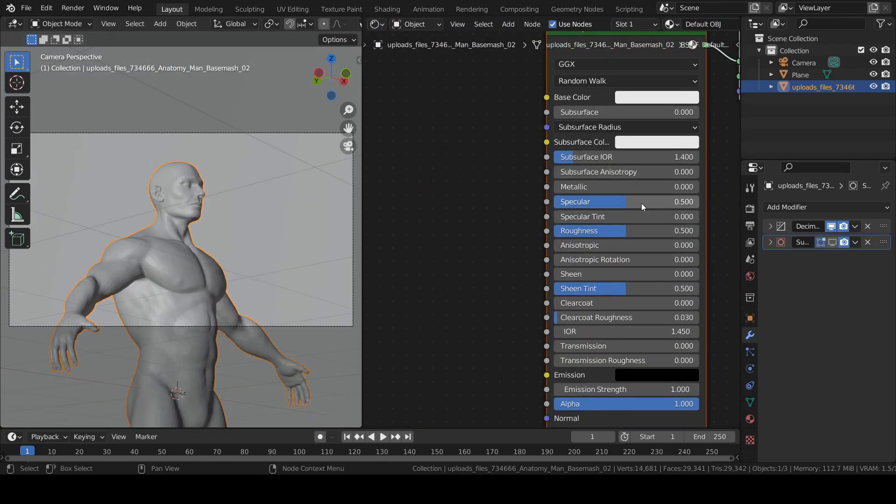
left_click(641, 203)
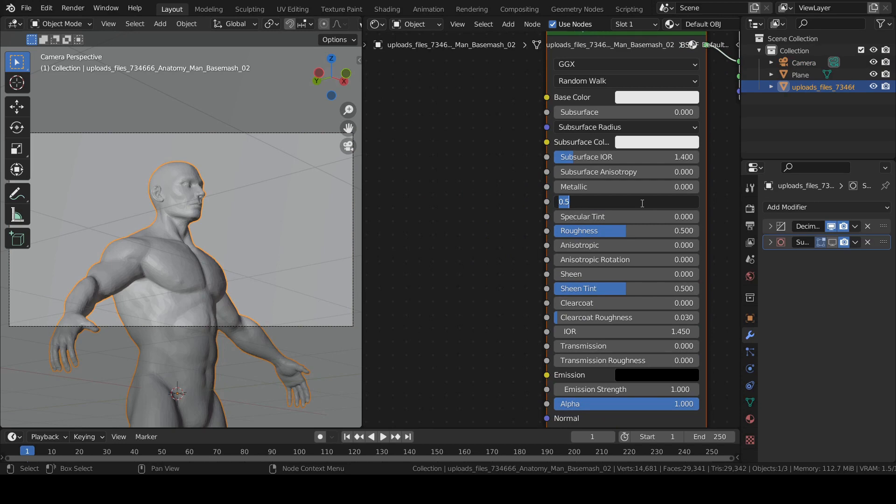
type("1")
key("Return")
left_click(636, 231)
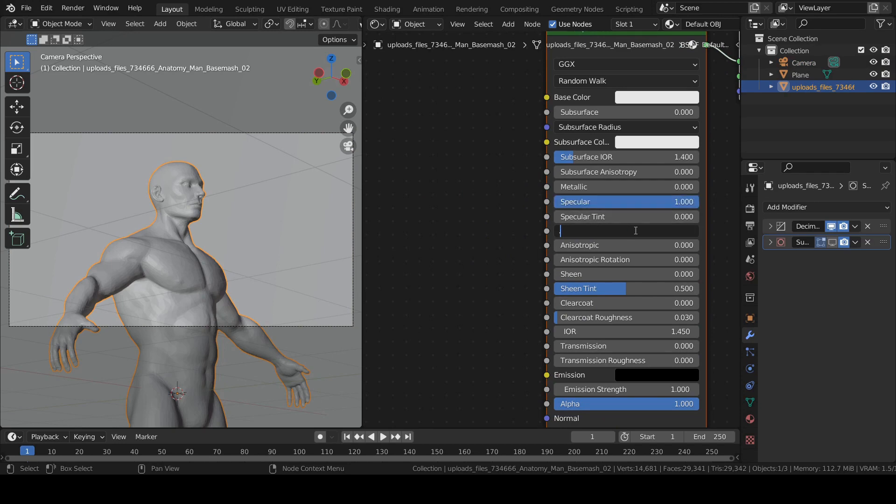
key("Return")
- Add a ColorRamp node beside the Principled BSDF and connect its Color output to Base Color
scroll(438, 233, "down", 5)
key("shift+a")
left_click(412, 145)
type("col")
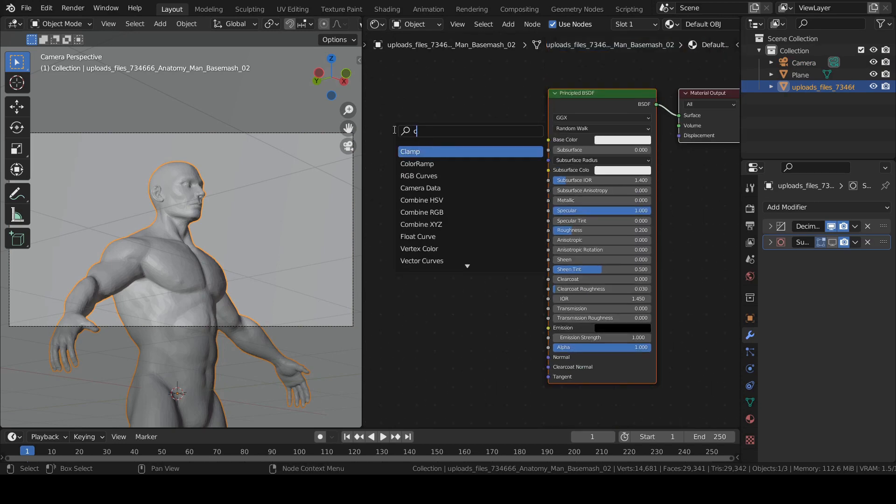
key("Return")
left_click(398, 145)
left_click_drag(486, 140, 554, 141)
- Add a Displacement node below the ColorRamp and connect it to the Material Output's Displacement input
scroll(482, 239, "down", 2)
scroll(482, 239, "down", 1)
middle_click_drag(482, 239, 495, 175)
key("shift+a")
left_click(470, 187)
type("dis")
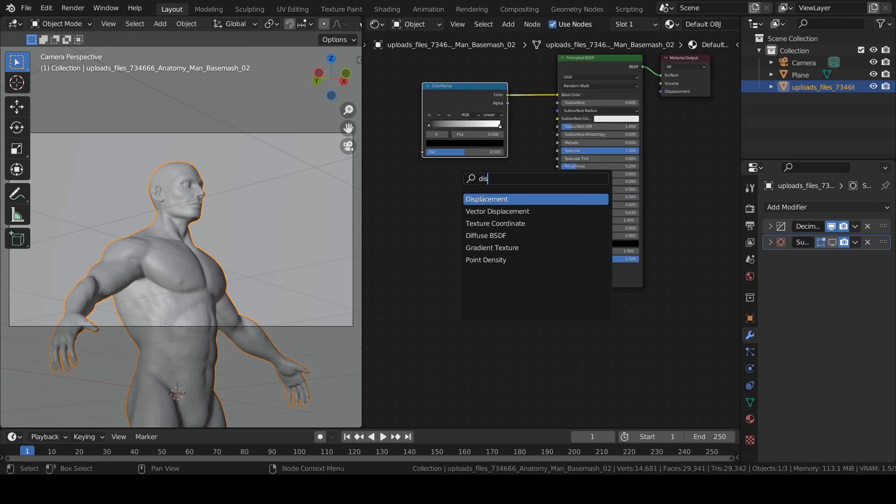
key("Return")
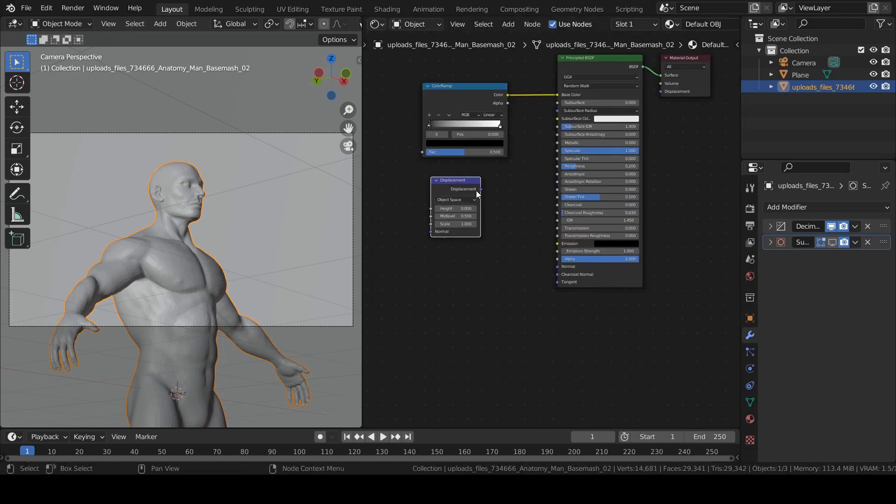
left_click_drag(481, 189, 668, 94)
- Duplicate the ColorRamp node and place the copy in front of the Displacement node
middle_click_drag(557, 183, 694, 179)
scroll(694, 179, "up", 1)
left_click(574, 88)
key("shift+d")
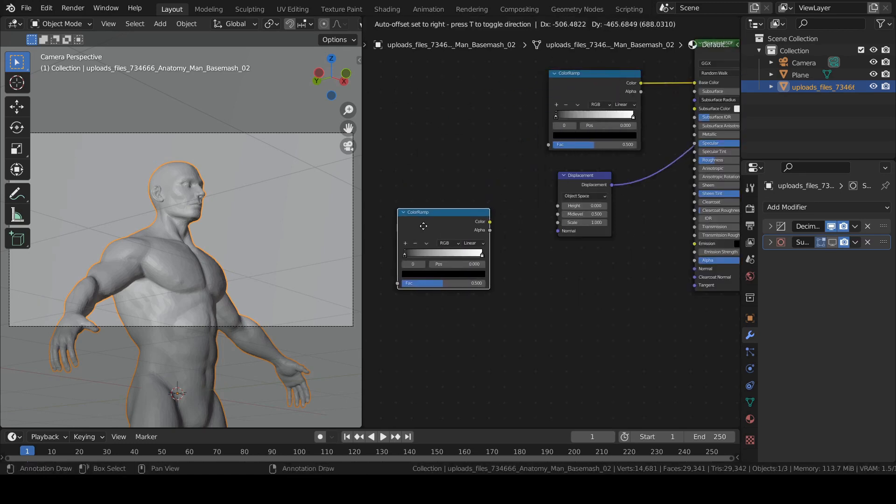
left_click(492, 229)
left_click(491, 228)
middle_click_drag(448, 169, 590, 187)
left_click_drag(588, 240, 590, 199)
- Add a Voronoi Texture node and connect its Distance output to the duplicated ColorRamp's Fac input
key("shift+a")
left_click(456, 105)
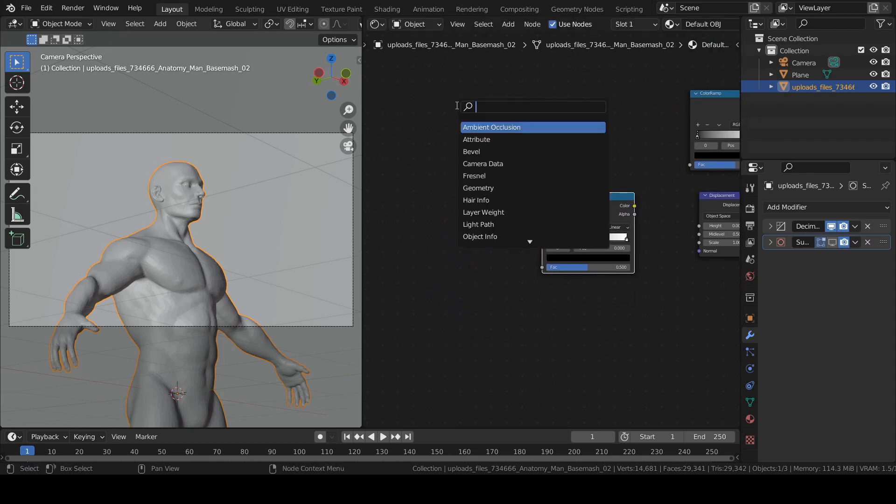
type("vor")
left_click(487, 126)
left_click(436, 117)
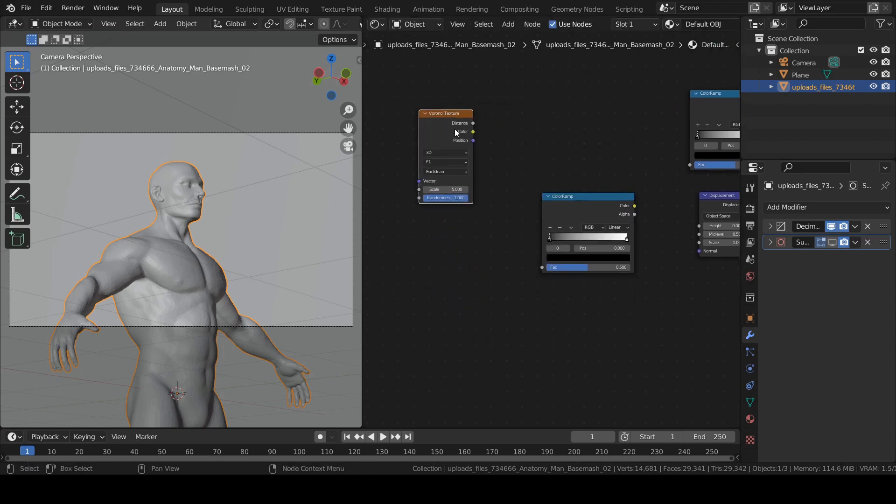
left_click_drag(473, 123, 492, 114)
left_click_drag(547, 267, 547, 269)
- Set the Voronoi Texture's scale to 10 and feed its Vector input with Texture Coordinate and Mapping nodes
scroll(424, 207, "up", 3)
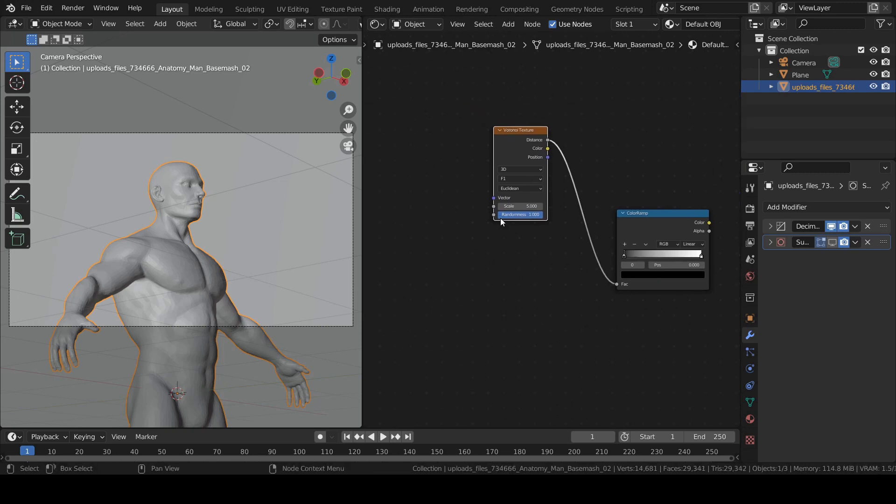
left_click(491, 190)
type("10")
key("Return")
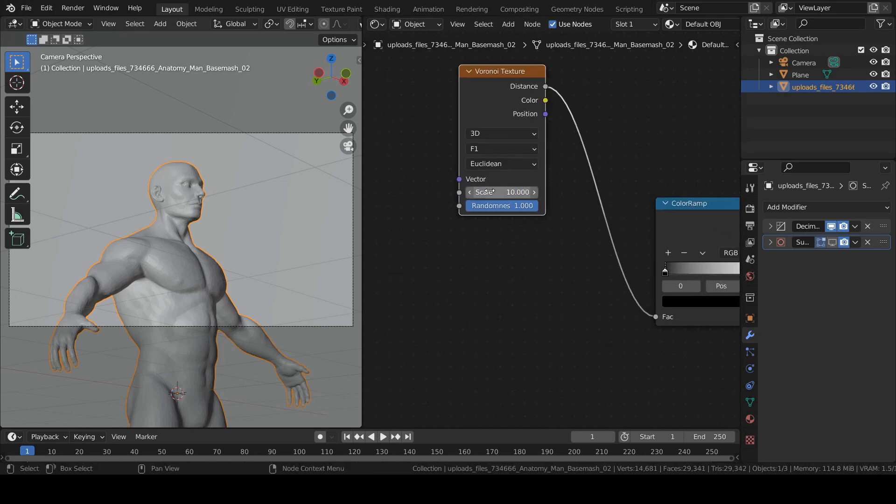
scroll(496, 139, "down", 2)
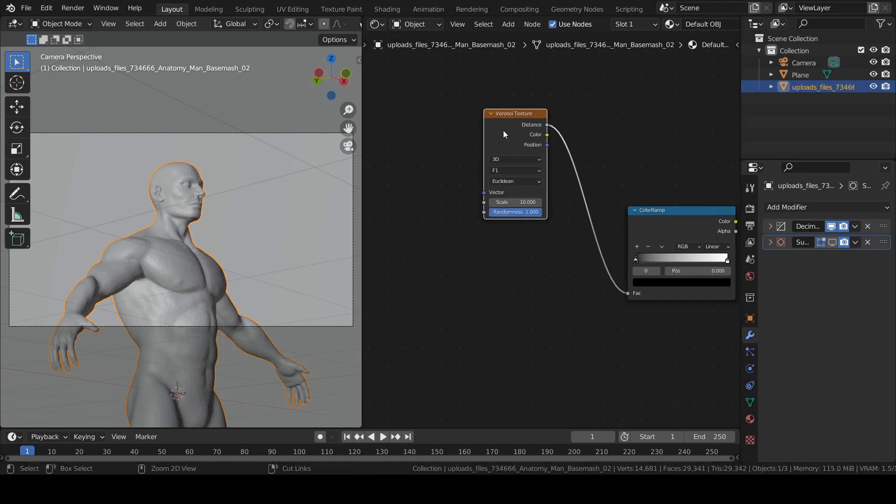
key("ctrl+t")
middle_click_drag(427, 178, 619, 172)
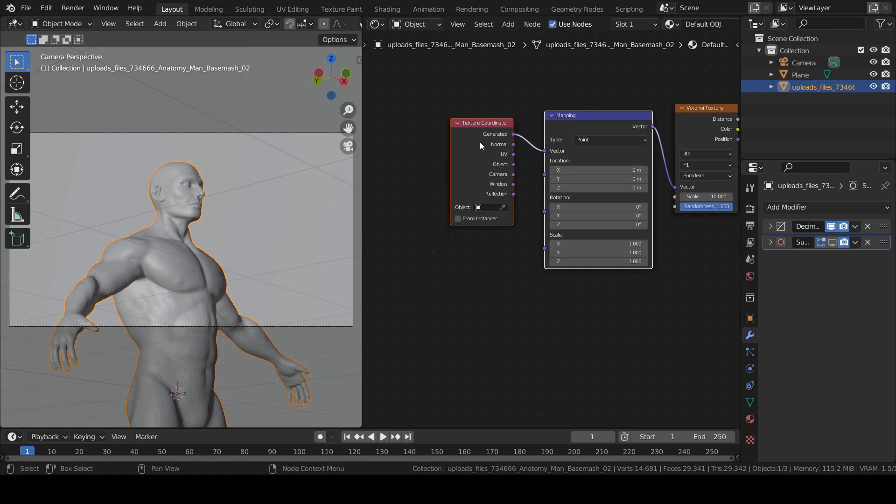
- Insert a Musgrave Texture node between the Texture Coordinate and Mapping nodes
left_click(480, 260)
key("shift+a")
type("smu")
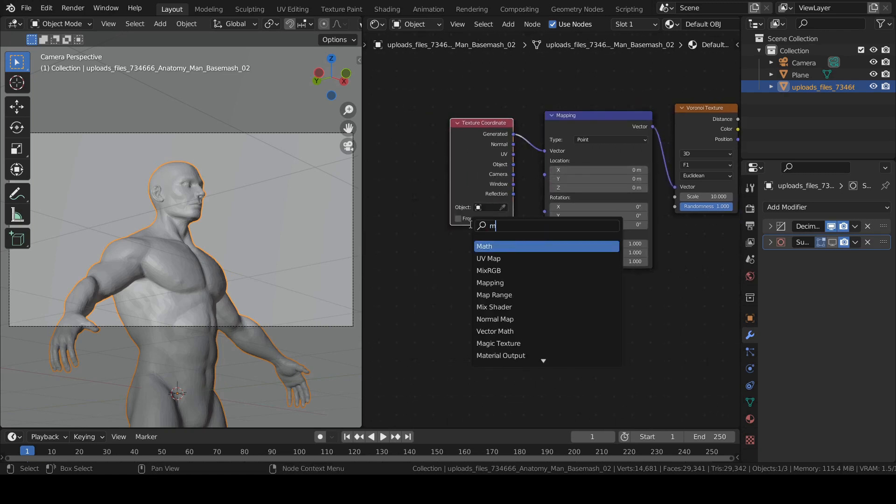
left_click(504, 244)
left_click(534, 137)
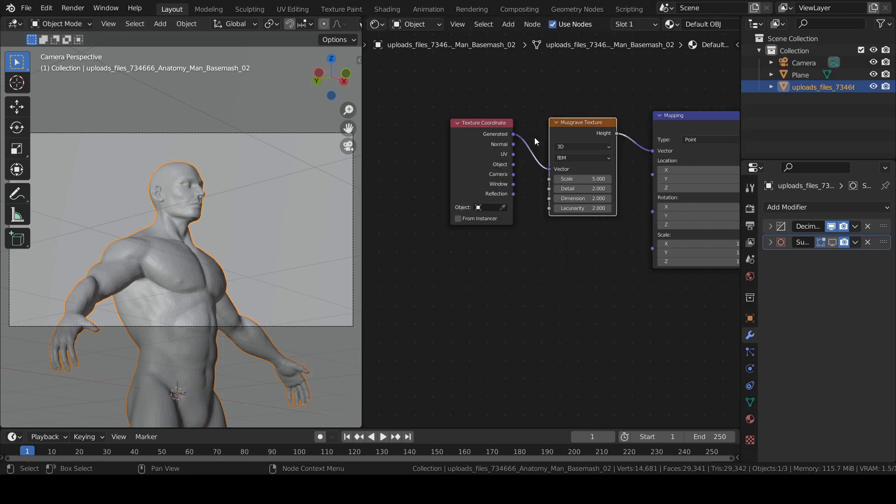
- Set the Musgrave Texture's Scale to 10 and its Detail to 6
scroll(522, 158, "up", 2)
middle_click_drag(521, 157, 440, 193)
scroll(536, 224, "up", 1)
left_click(501, 213)
type("10")
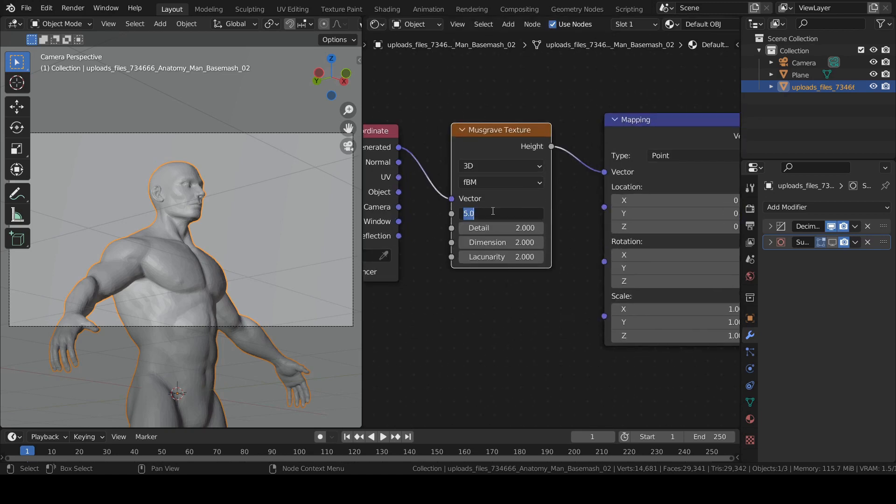
key("Return")
left_click(513, 228)
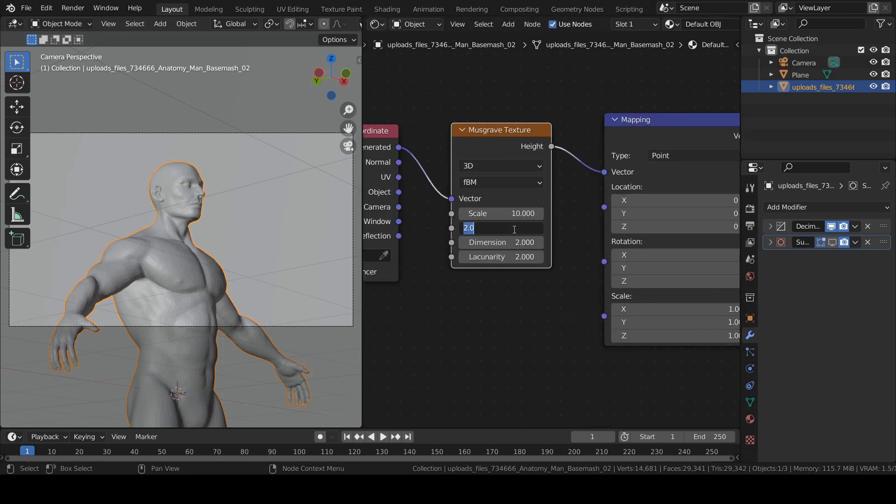
key("Return")
- Set the Musgrave Texture's Dimension to 9 and its Lacunarity to 11
left_click(497, 240)
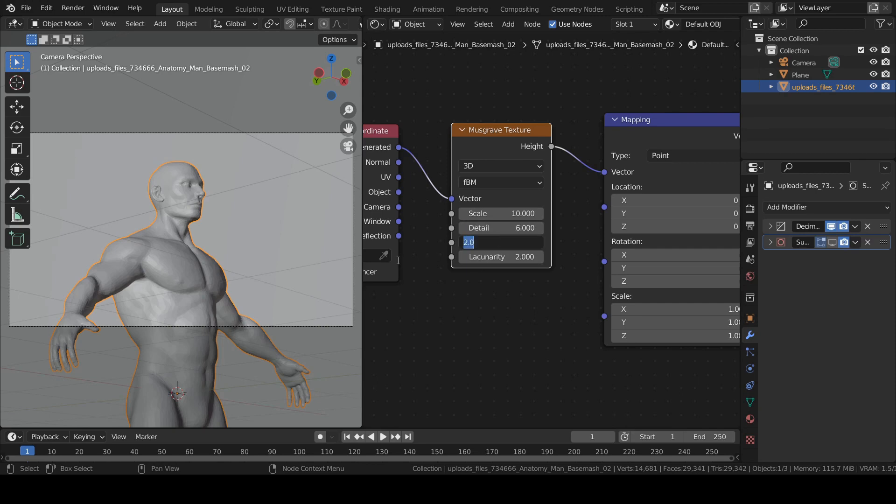
type("9")
key("Return")
left_click(489, 257)
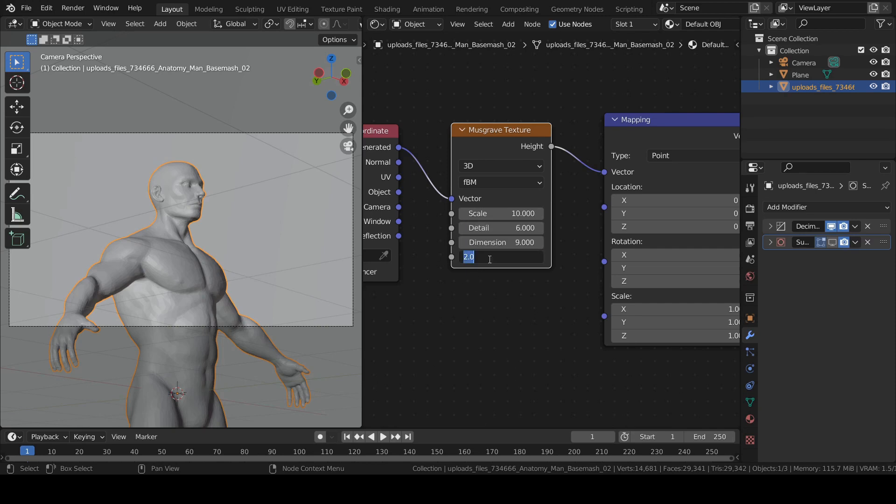
type("11")
key("Return")
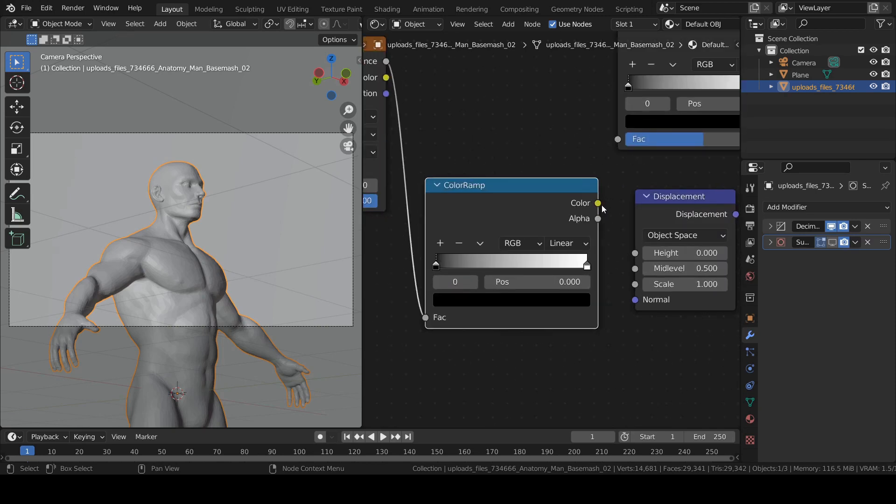
- Connect the duplicated ColorRamp's Color output to the Displacement node's Height and set Midlevel to 0
left_click_drag(602, 208, 647, 196)
left_click_drag(638, 256, 637, 254)
left_click(683, 268)
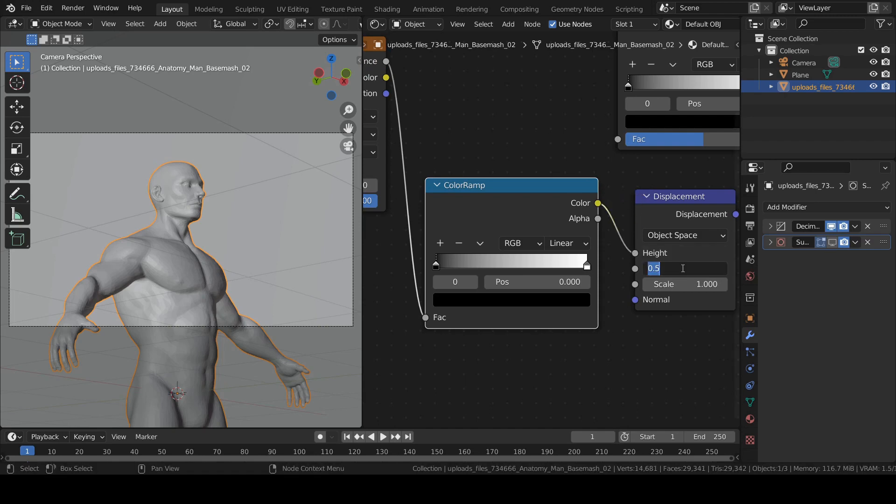
type("0")
key("Return")
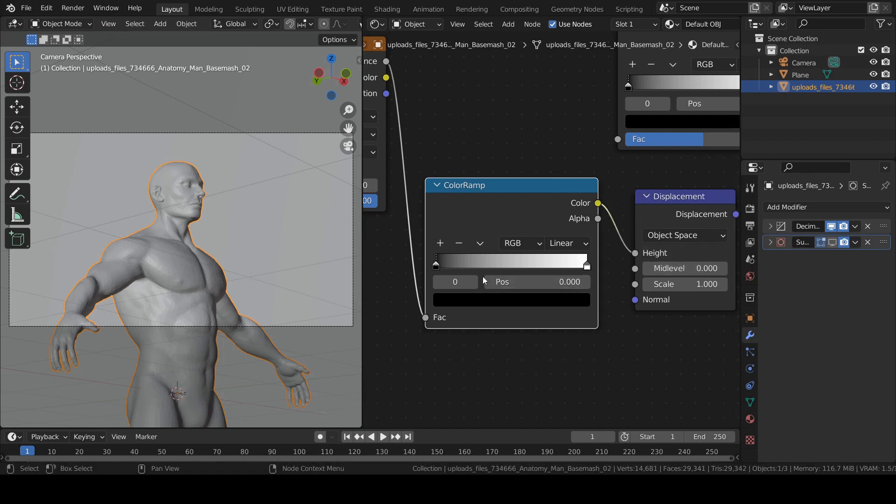
- Switch the 3D viewport to Rendered shading and look closely at the displaced head and shoulder
scroll(483, 280, "down", 2)
key("z")
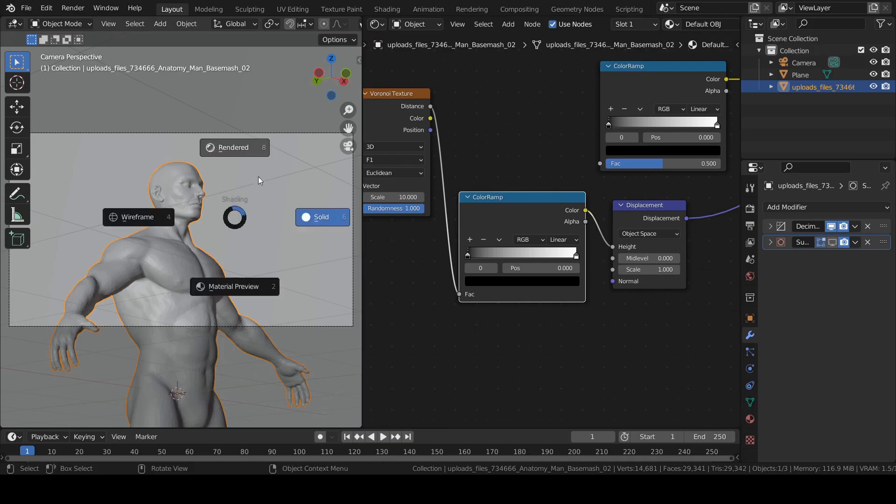
left_click(246, 153)
scroll(189, 239, "up", 4)
scroll(189, 239, "up", 3)
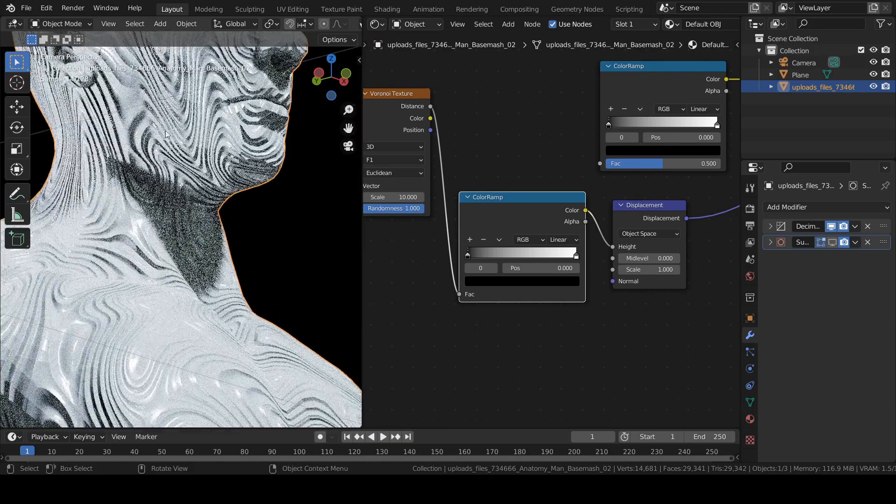
scroll(189, 240, "down", 5)
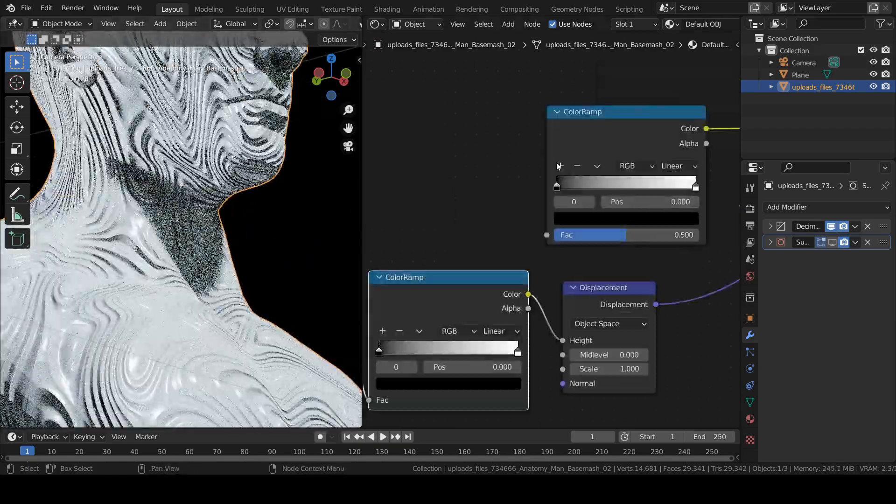
- Add three stops to the ColorRamp feeding Base Color and set its interpolation to Constant
left_click(559, 166)
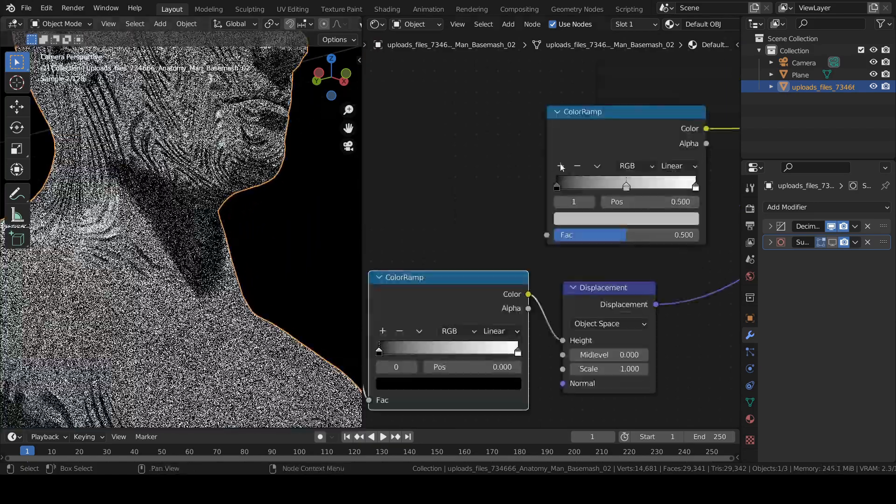
left_click(560, 167)
left_click(561, 167)
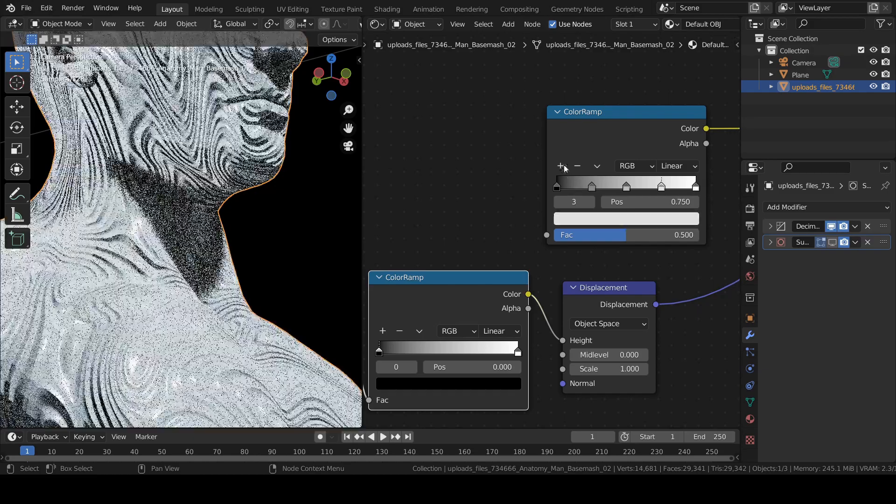
left_click(696, 186)
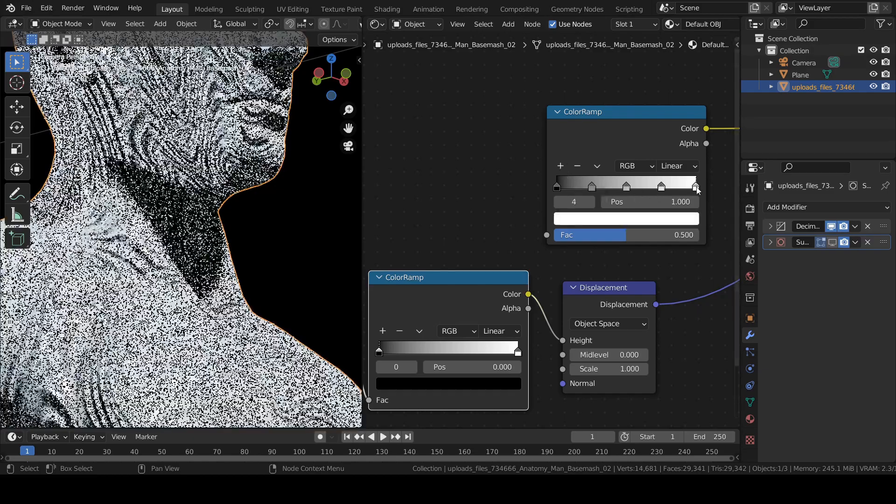
left_click(677, 166)
left_click(685, 243)
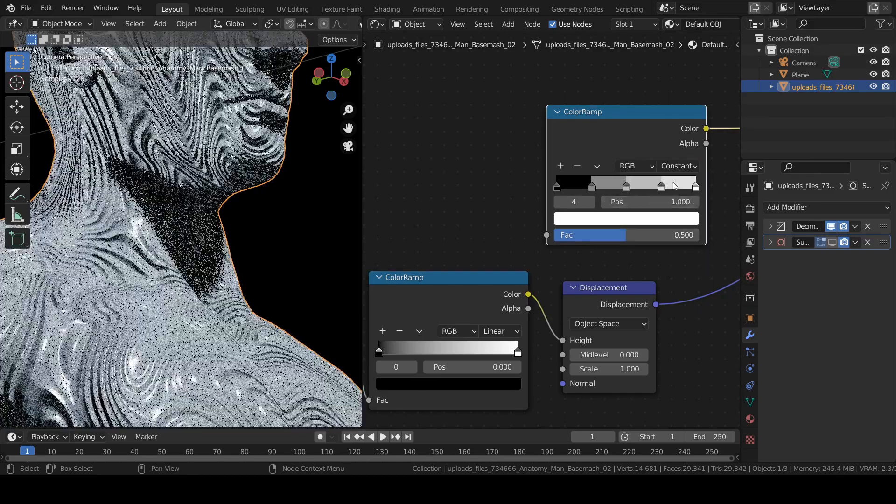
- Color the Base Color ramp's stop at position 0.75 light blue at full brightness
left_click(663, 186)
left_click(625, 218)
left_click_drag(629, 87, 629, 47)
left_click_drag(669, 36, 669, 26)
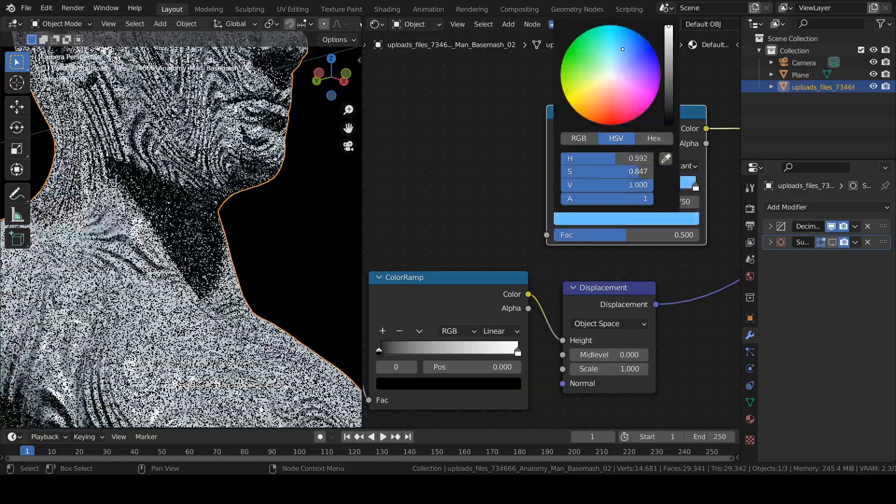
left_click_drag(629, 46, 669, 26)
- Color the Base Color ramp's middle stop white and its stop at position 0.25 light orange
left_click(626, 187)
left_click(625, 218)
left_click(592, 187)
left_click(617, 216)
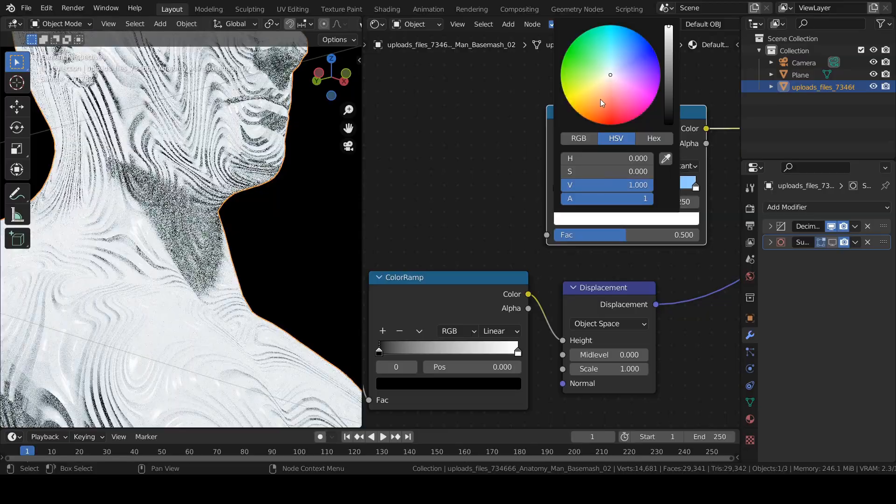
left_click(599, 100)
- Reposition the Base Color ramp's stops to run orange, black, white, blue, with the blue stop at 0.588
left_click(557, 187)
left_click_drag(558, 187, 612, 185)
left_click_drag(592, 187, 577, 188)
mouse_move(611, 187)
left_mouse_down()
mouse_move(602, 187)
mouse_move(617, 187)
left_mouse_up()
left_click_drag(662, 187, 639, 187)
- Connect the Voronoi Distance to the Base Color ramp's Fac and move the ramp's last white stop to 0.623
scroll(514, 201, "down", 4)
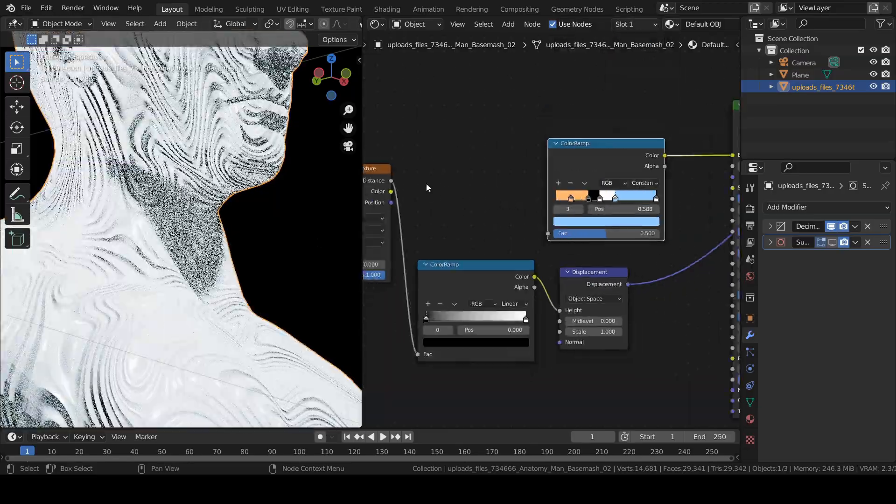
left_click_drag(392, 180, 559, 234)
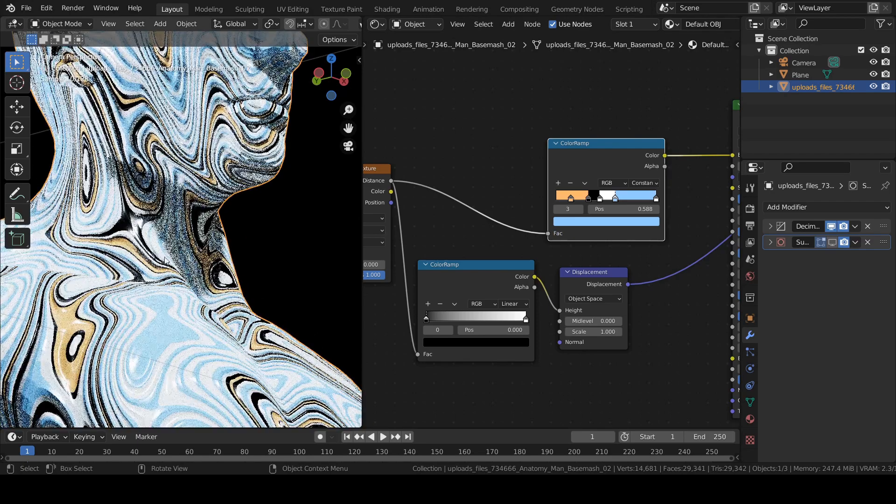
scroll(614, 203, "up", 2)
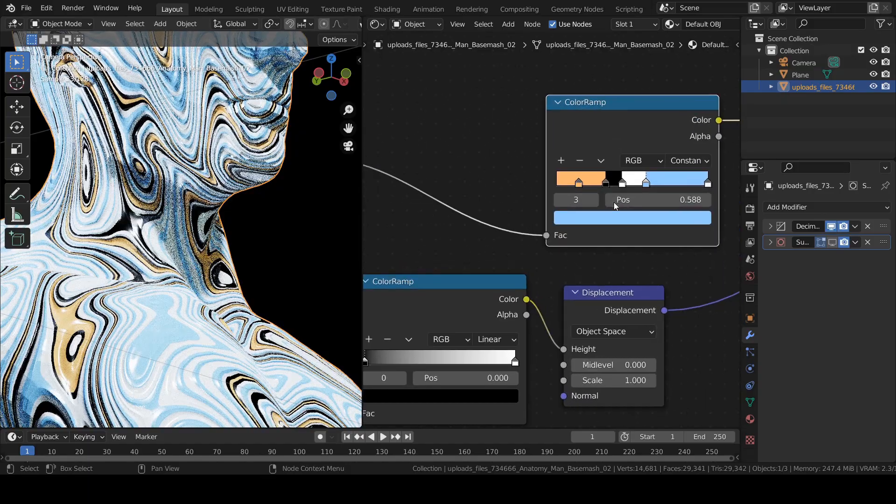
left_click_drag(708, 182, 651, 182)
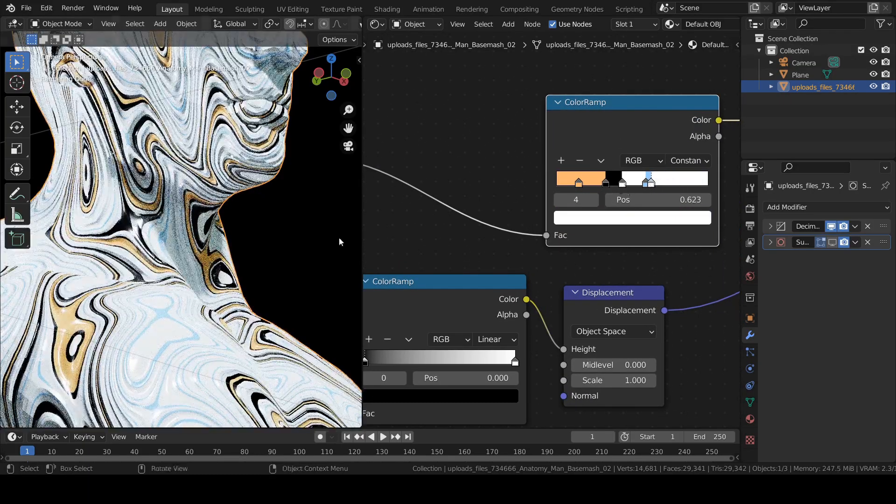
- Move the displacement ramp's black stop to position 0.338
scroll(196, 262, "down", 7)
scroll(121, 271, "up", 7)
scroll(119, 273, "down", 7)
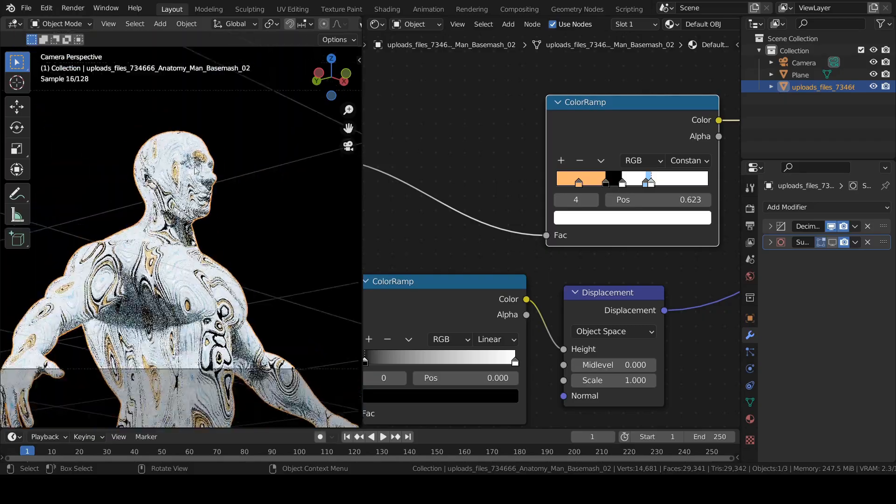
scroll(140, 271, "up", 6)
scroll(117, 274, "down", 6)
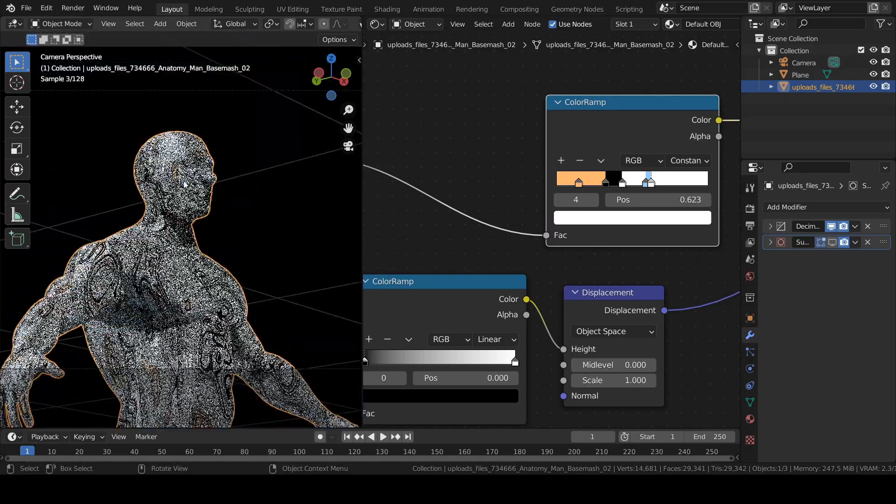
scroll(457, 190, "down", 5)
middle_click_drag(415, 335, 548, 267)
scroll(547, 265, "up", 1)
left_click_drag(559, 255, 585, 255)
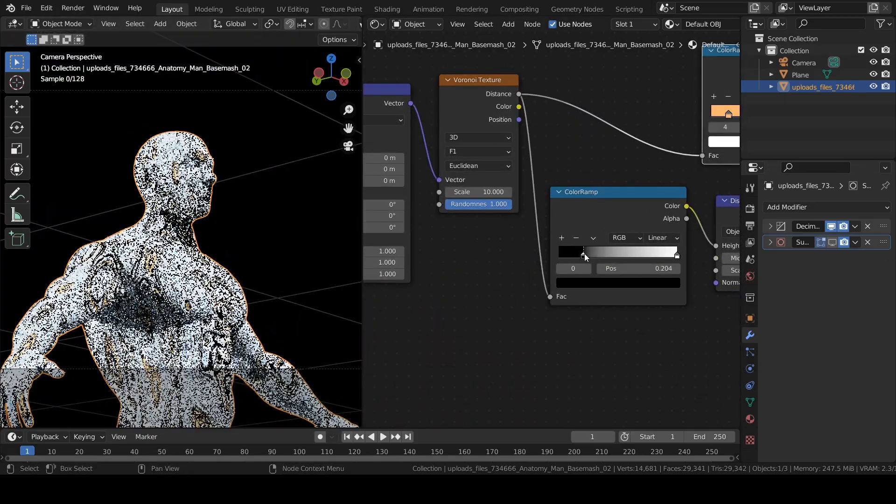
left_click_drag(673, 257, 600, 256)
scroll(210, 210, "up", 5)
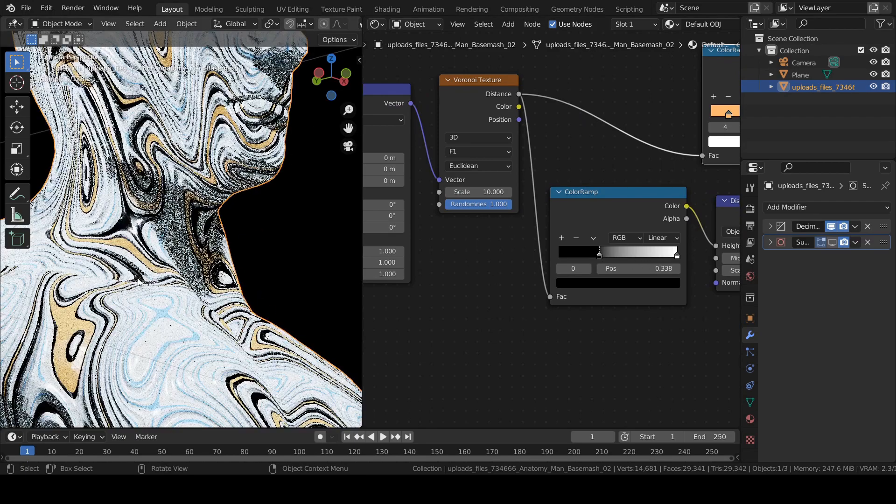
scroll(342, 26, "down", 5)
- Switch the viewport to Material Preview shading and move the displacement ramp's black stop to 0.246
left_click(317, 24)
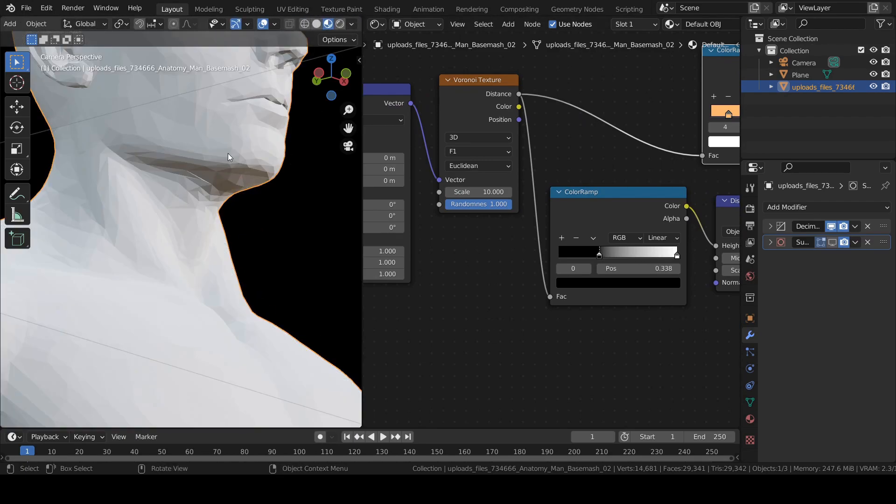
scroll(224, 125, "down", 4)
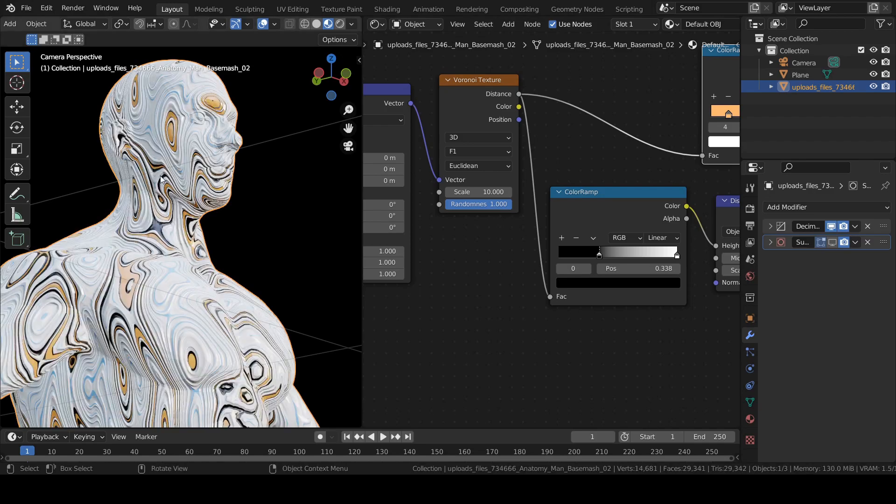
scroll(235, 160, "up", 10)
scroll(234, 161, "down", 12)
scroll(235, 160, "up", 7)
mouse_move(599, 253)
left_mouse_down()
mouse_move(672, 252)
mouse_move(579, 247)
mouse_move(587, 248)
left_mouse_up()
scroll(289, 224, "down", 8)
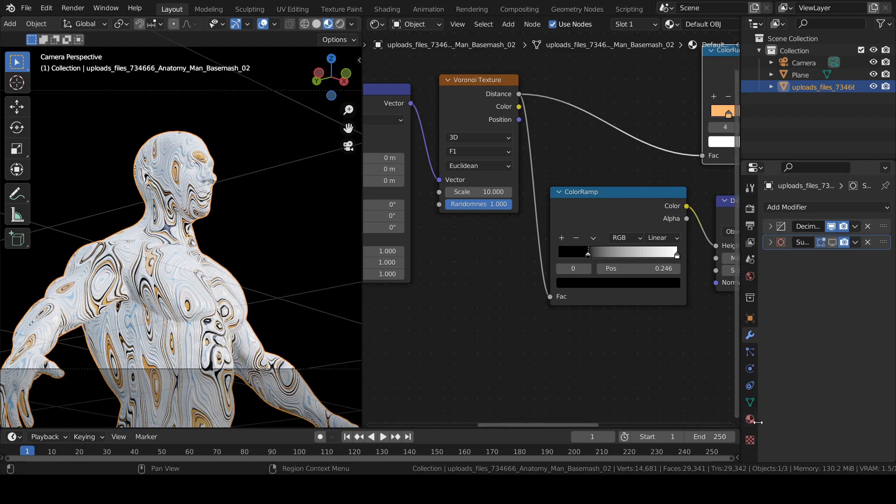
- Set the body material's surface displacement method to Displacement Only
left_click(750, 418)
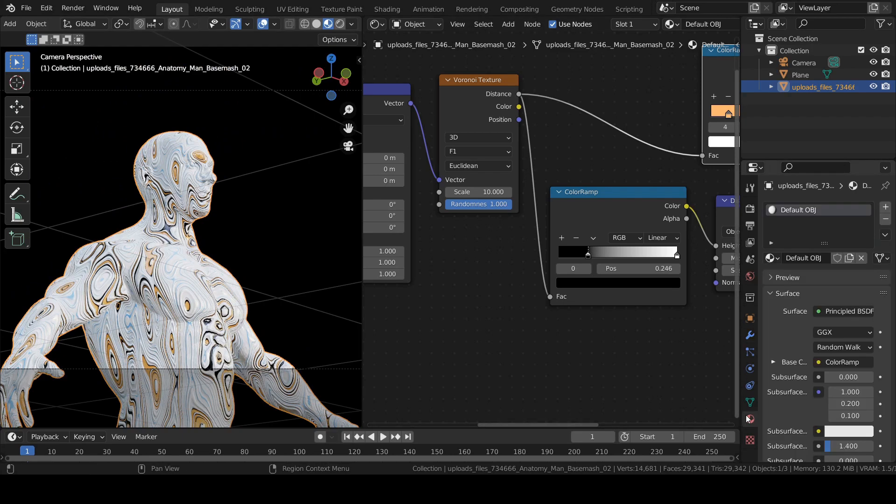
scroll(819, 332, "down", 8)
scroll(824, 332, "down", 5)
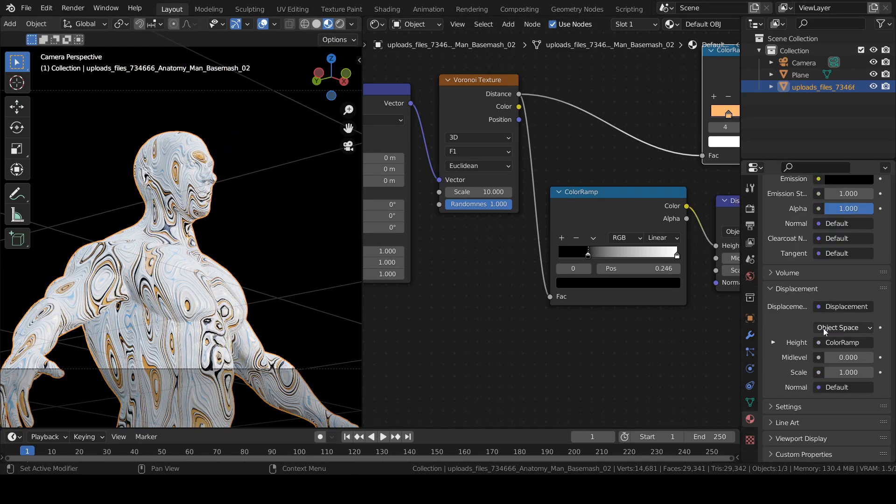
left_click(811, 408)
scroll(798, 306, "down", 8)
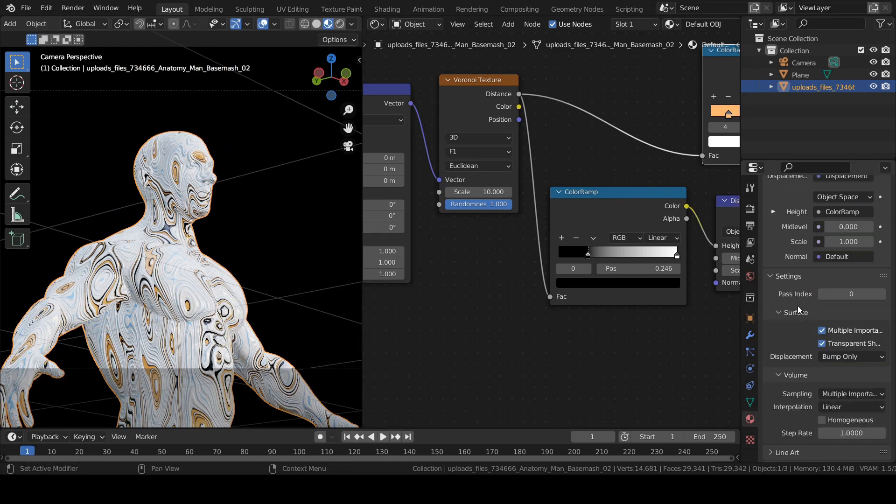
left_click(852, 357)
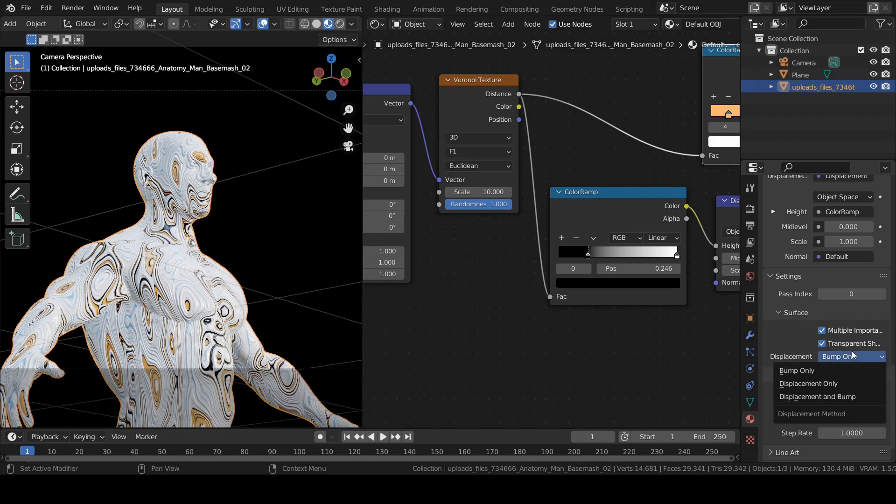
left_click(838, 385)
- Switch the viewport to Rendered shading and move the displacement ramp's black stop to position 0.000
left_click(341, 24)
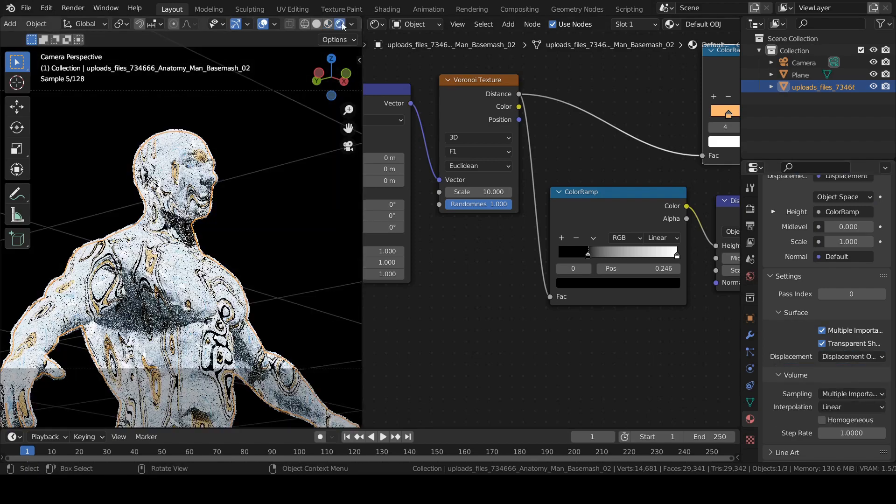
scroll(232, 169, "up", 5)
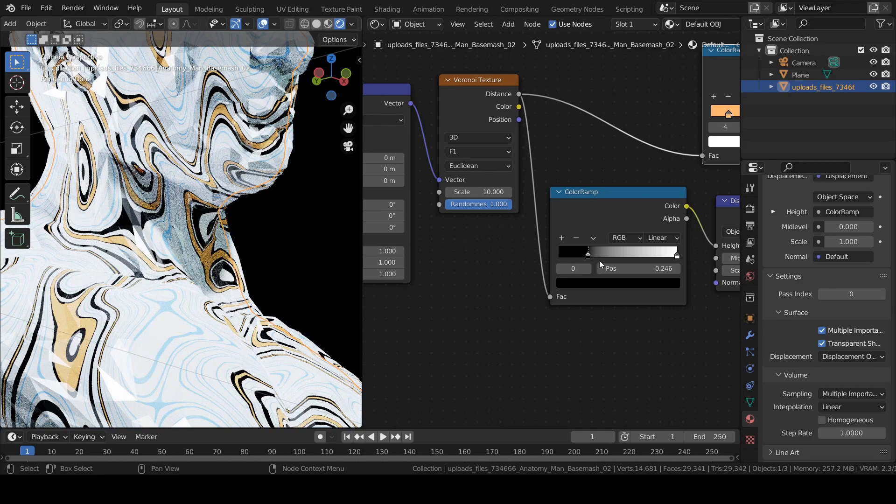
left_click_drag(588, 253, 505, 241)
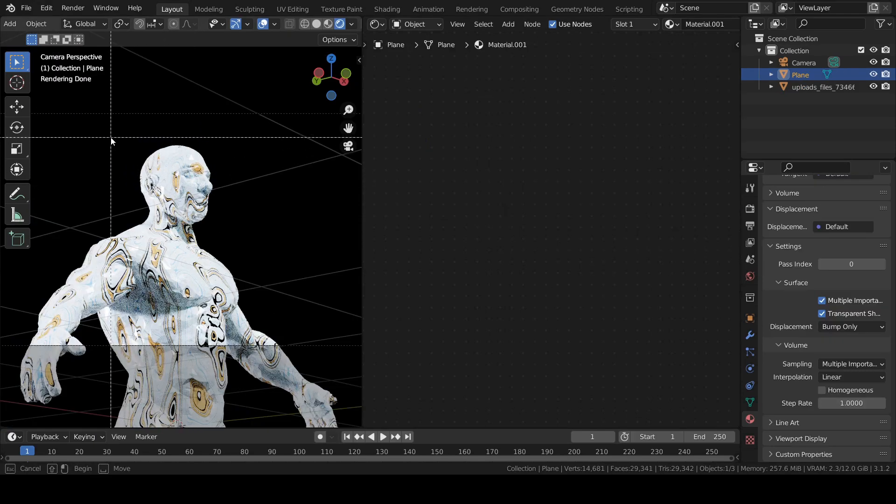
- Mark a render region around the figure's head and shoulders, render the image and show it in the Rendering workspace
left_click_drag(113, 129, 237, 262)
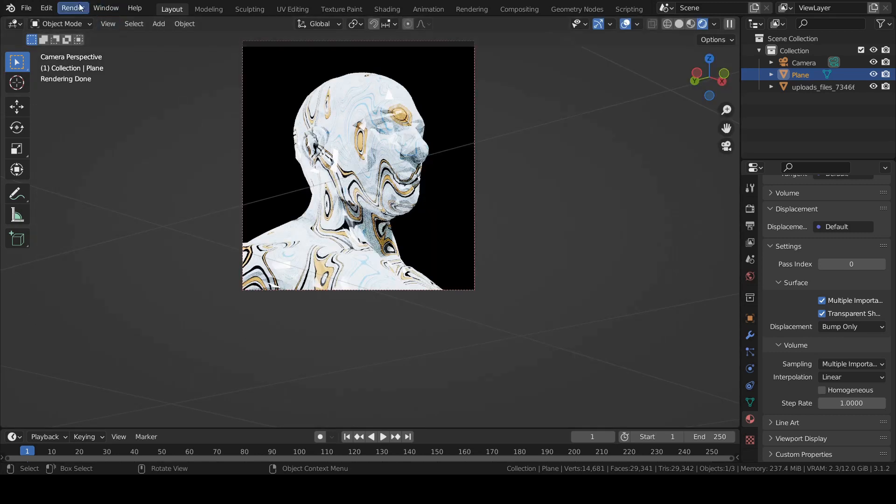
left_click(73, 8)
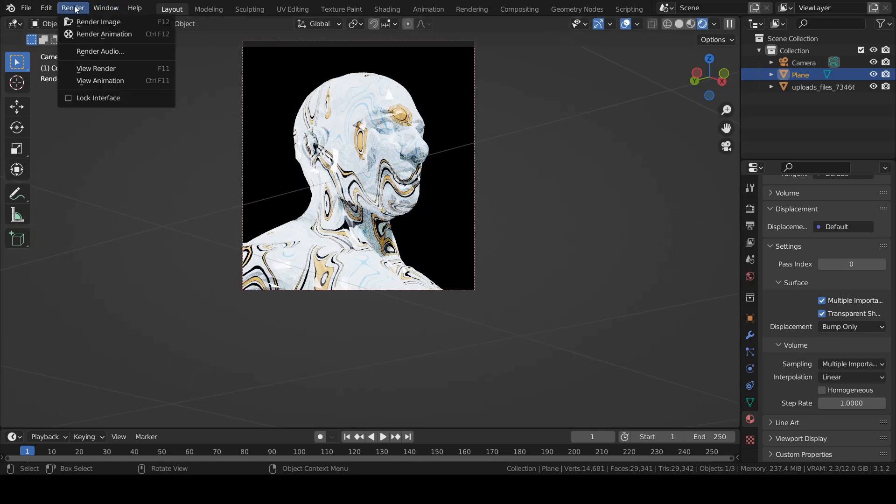
left_click(109, 23)
left_click(473, 8)
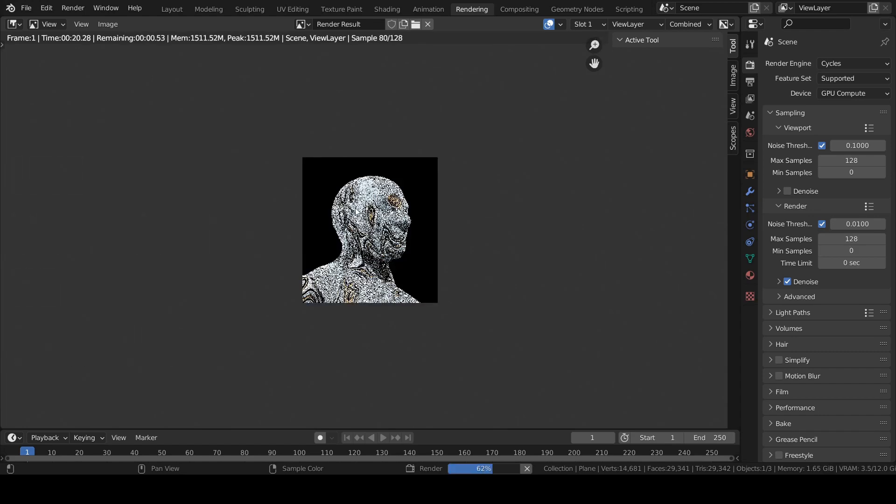
- Examine the rendered head, neck and shoulders up close for the displacement detail
scroll(355, 208, "up", 2)
scroll(355, 211, "up", 1)
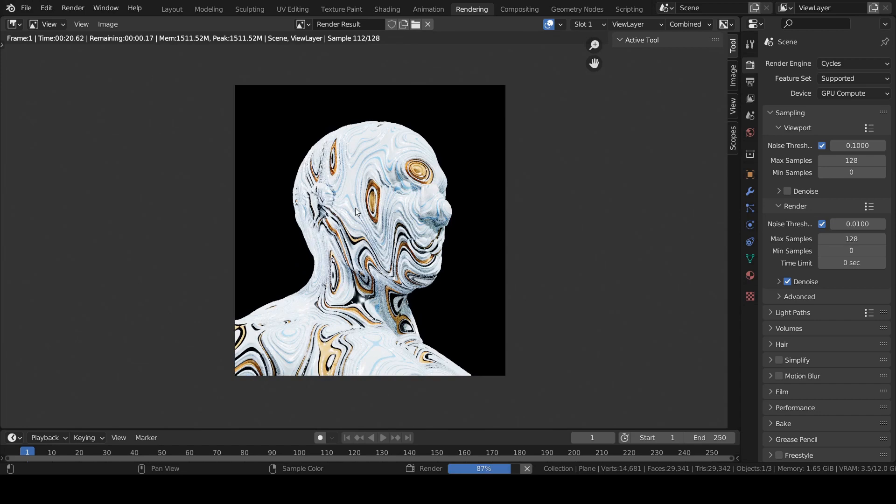
scroll(355, 212, "up", 3)
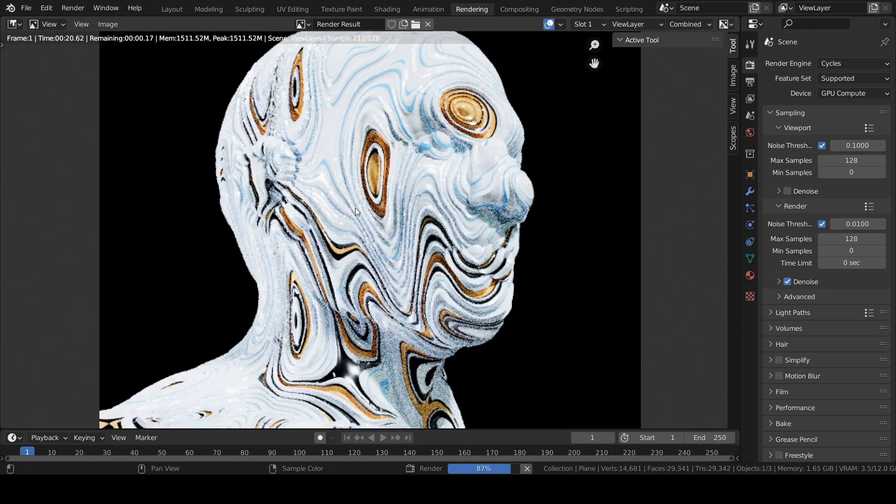
scroll(355, 212, "up", 1)
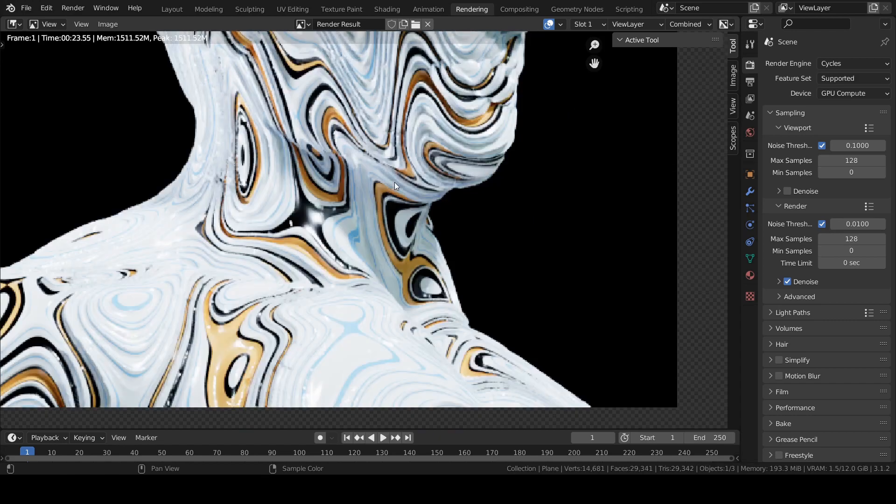
scroll(394, 182, "down", 4)
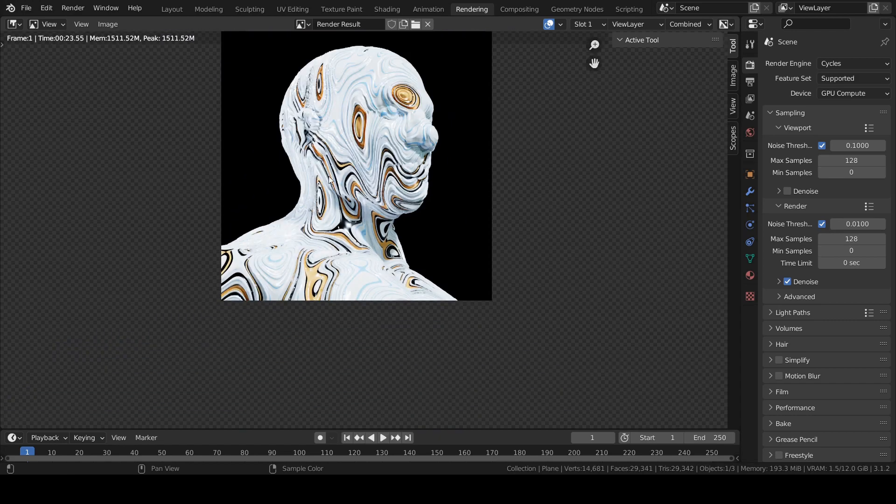
scroll(307, 215, "up", 2)
scroll(306, 212, "up", 1)
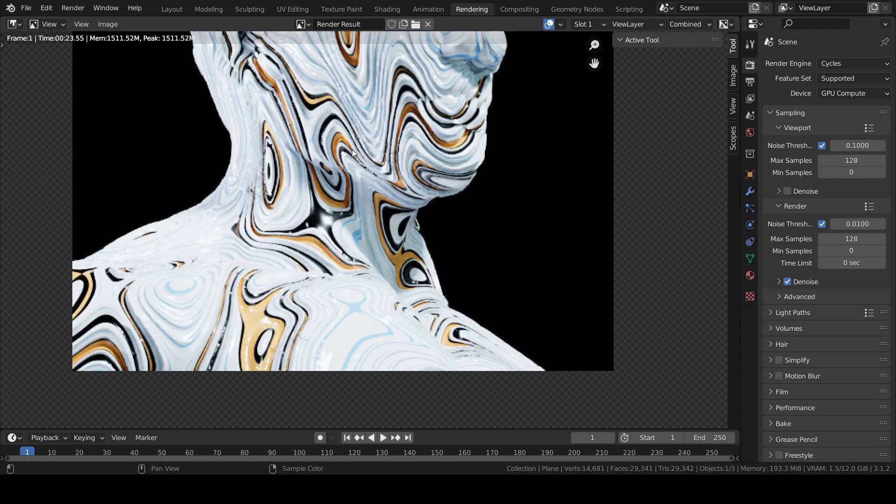
scroll(360, 131, "down", 3)
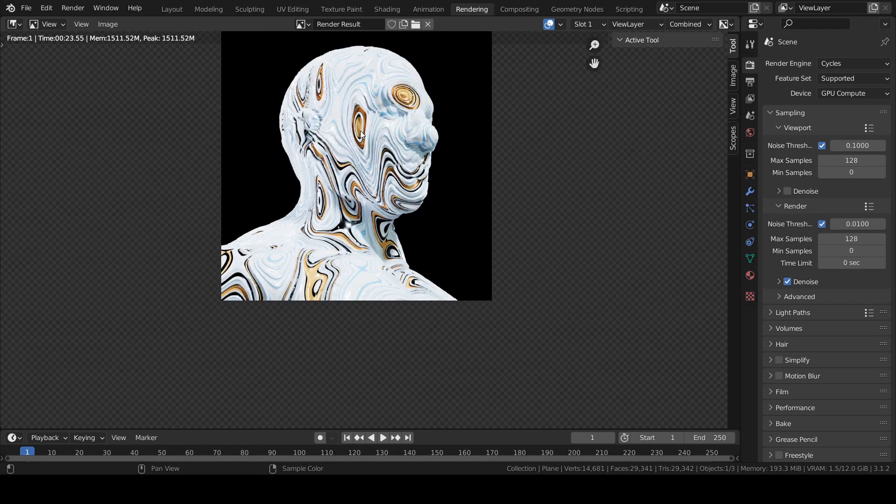
middle_click_drag(379, 149, 402, 176)
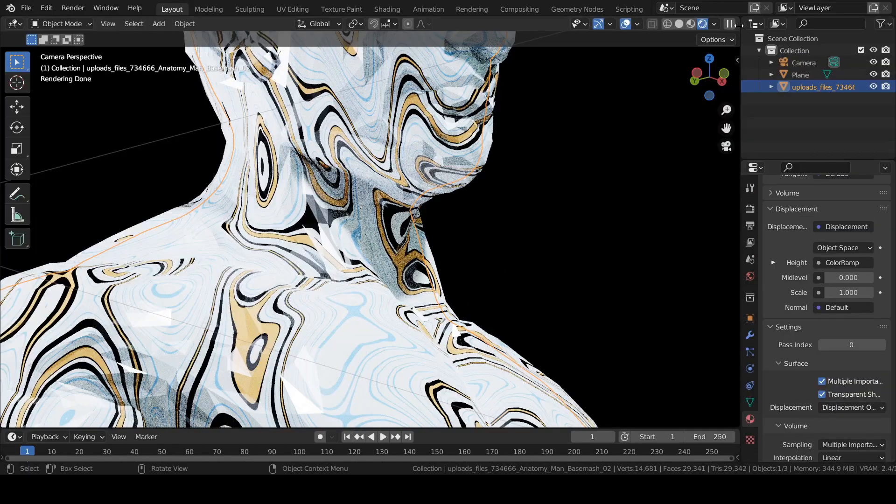
- Split the 3D viewport vertically, turn the new area into a Shader Editor and hide its sidebar
left_click_drag(739, 25, 222, 25)
left_click(236, 24)
left_click(270, 136)
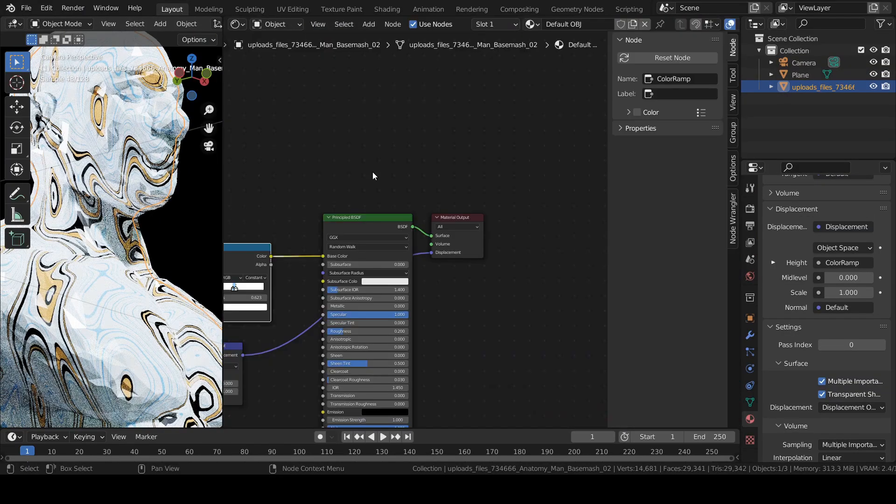
key("n")
- Set the Displacement node's Scale to 2 and save the file
middle_click_drag(289, 384, 507, 238)
scroll(422, 242, "up", 6)
middle_click_drag(395, 250, 470, 219)
left_click(605, 231)
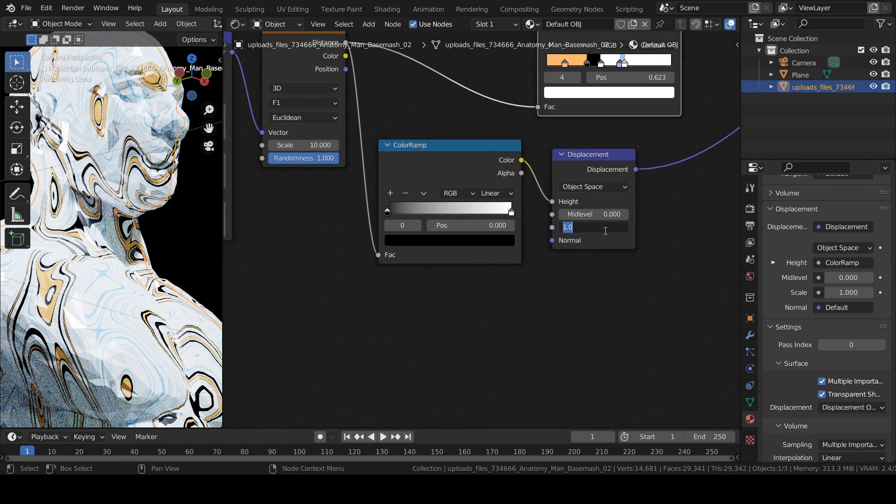
type("2")
key("Return")
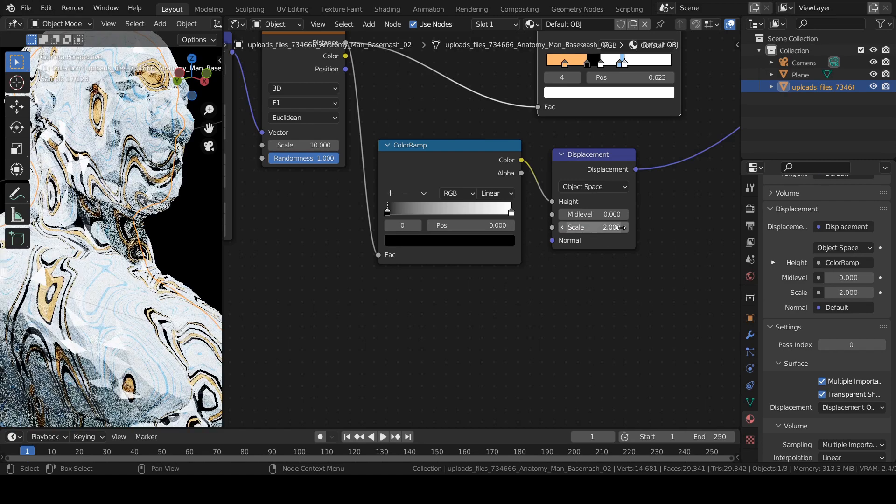
key("ctrl+s")
- Render the full camera image again and examine the displaced surface on the head and torso
left_click(74, 8)
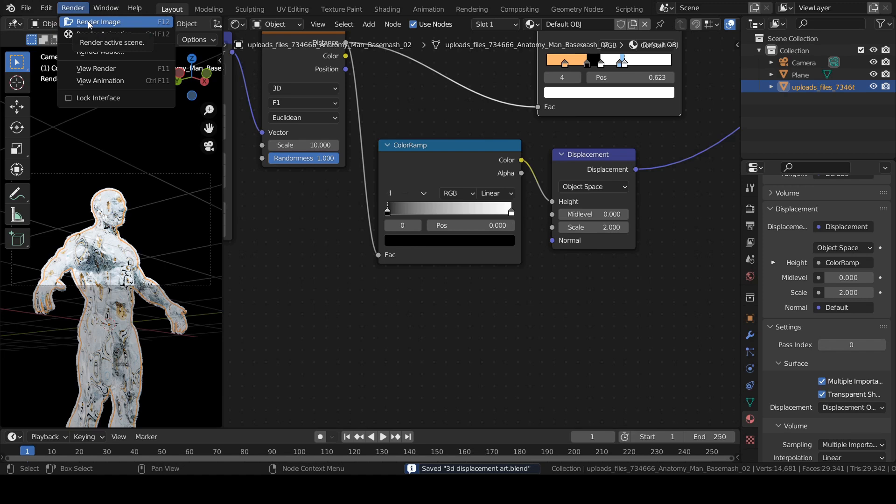
left_click(89, 22)
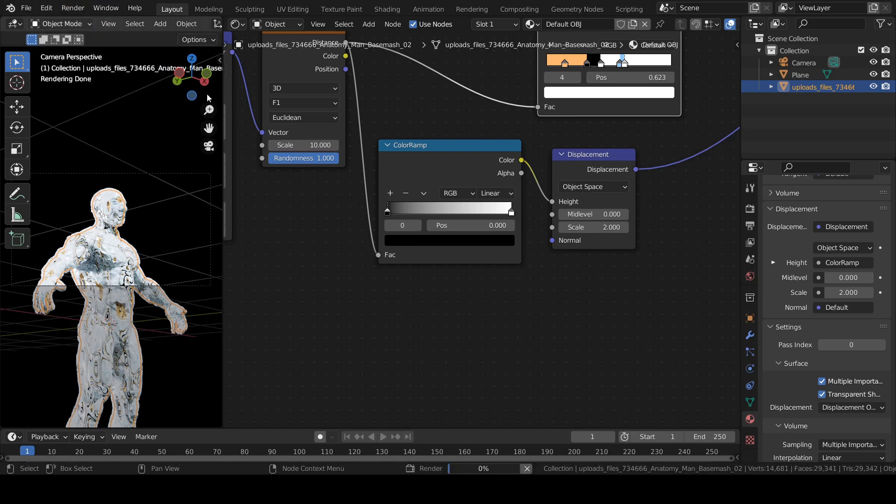
left_click(471, 9)
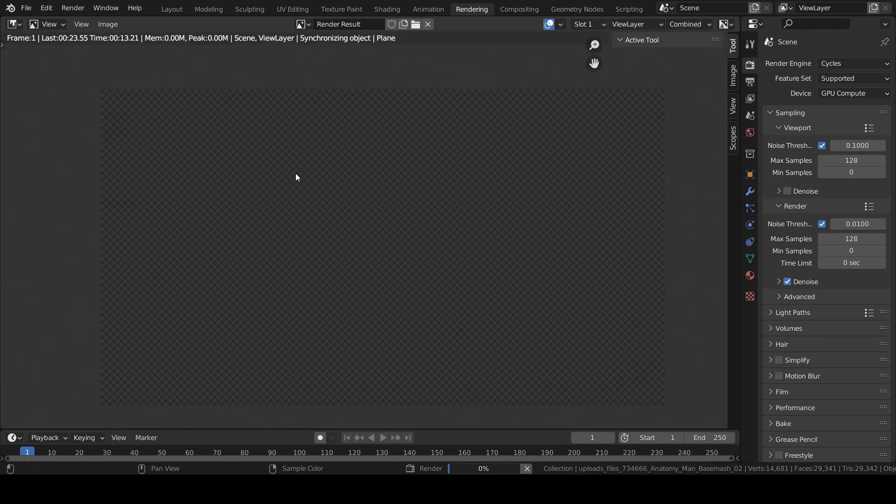
scroll(340, 221, "up", 4)
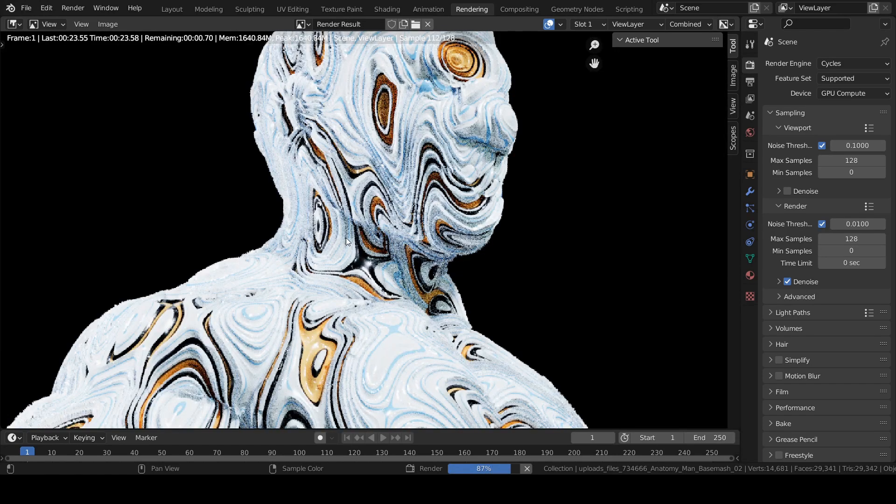
scroll(340, 221, "down", 4)
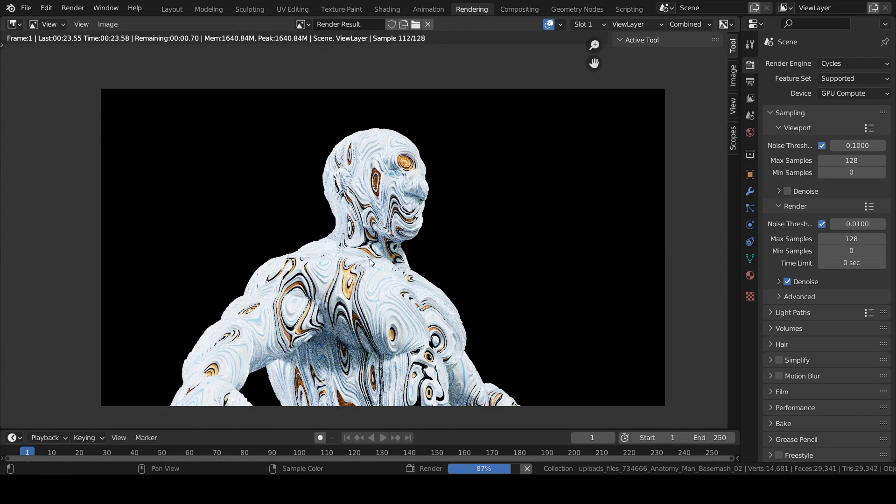
scroll(369, 259, "down", 1)
scroll(408, 208, "up", 5)
scroll(266, 240, "down", 4)
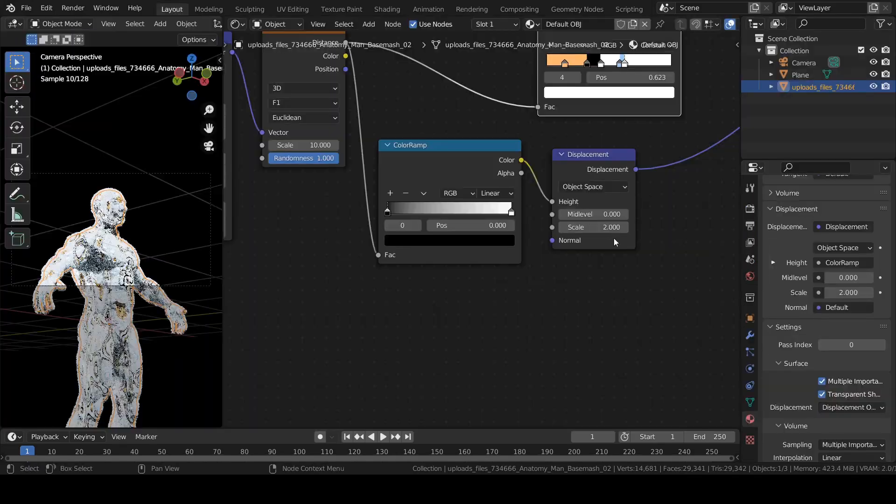
- Set the Displacement node's Scale to 1
left_click(607, 226)
type("1")
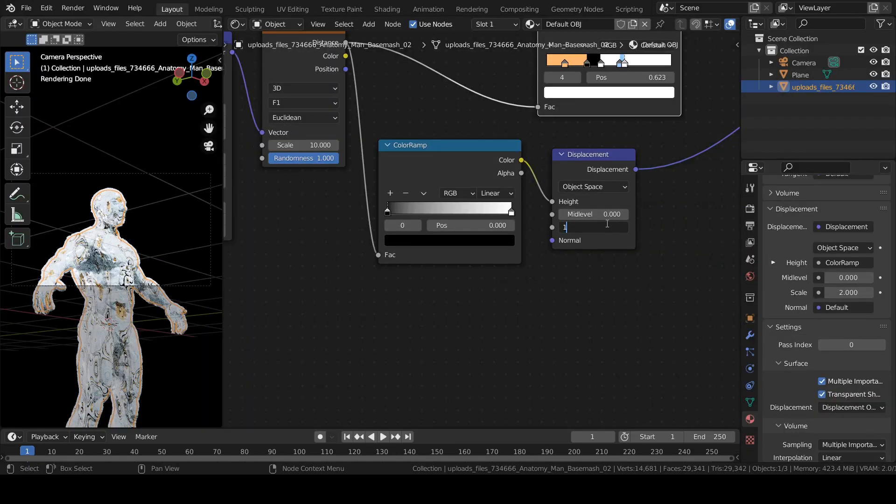
key("Return")
- Expand the 3D viewport over the Shader Editor area, check the body in it and save the file
left_click_drag(218, 21, 523, 122)
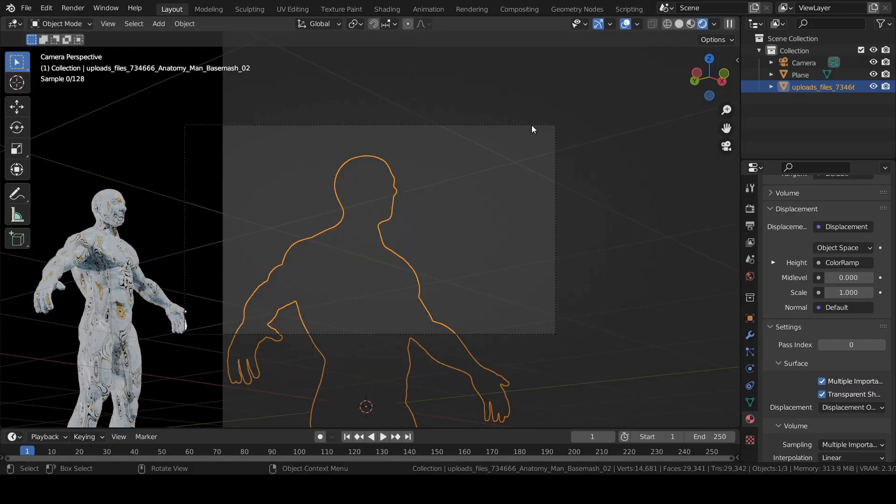
scroll(367, 167, "up", 6)
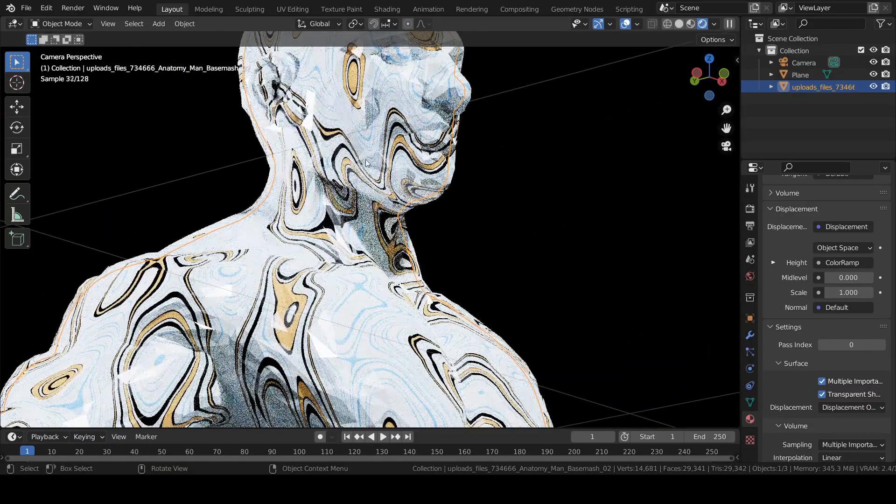
scroll(366, 163, "up", 4)
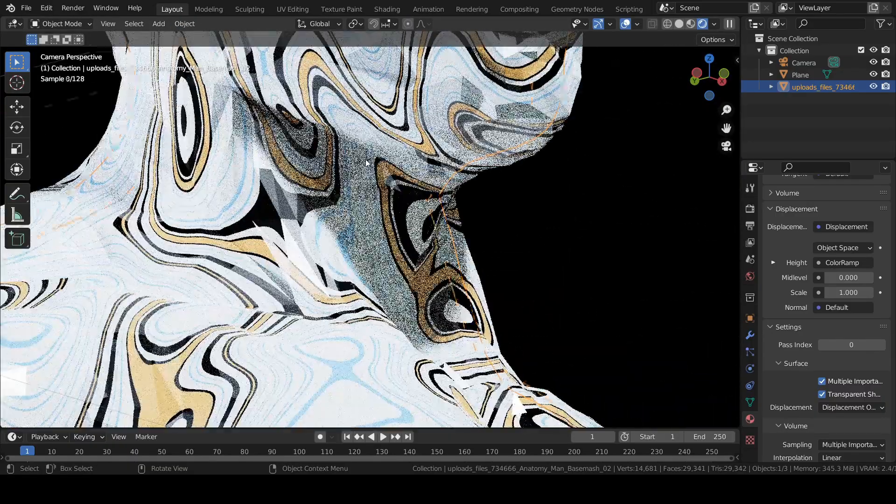
scroll(366, 163, "down", 10)
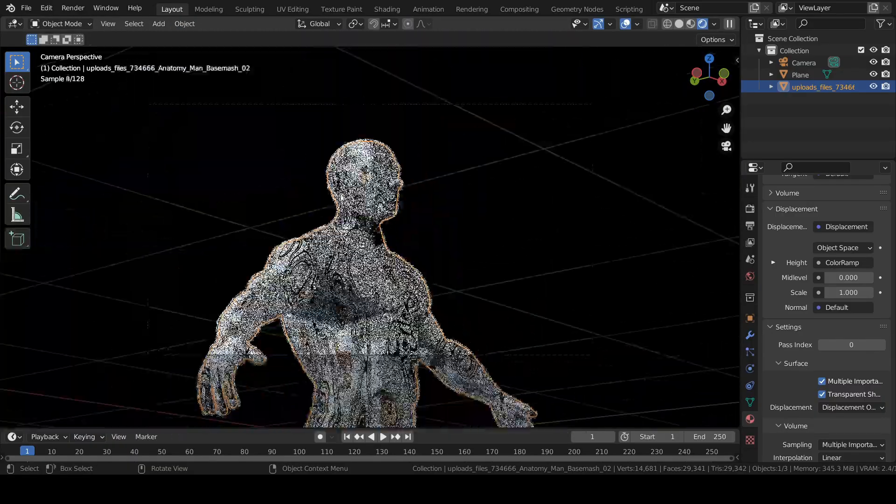
left_click(450, 199)
left_click(363, 184)
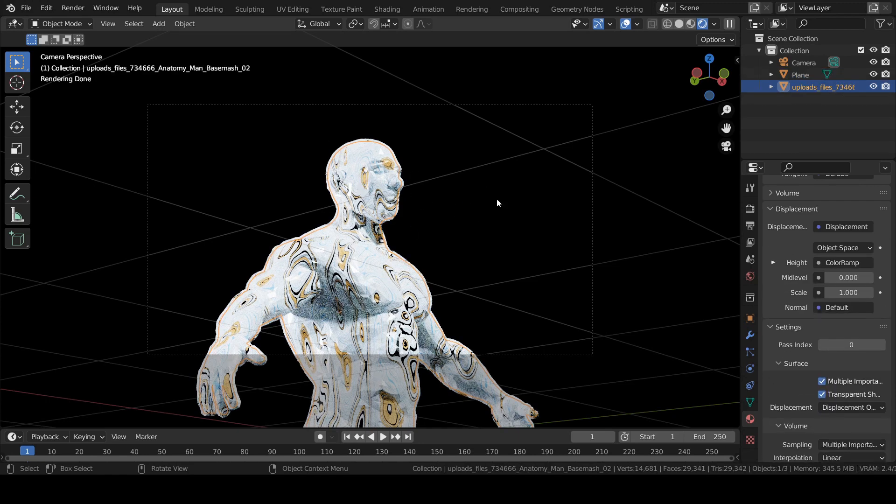
key("ctrl+s")
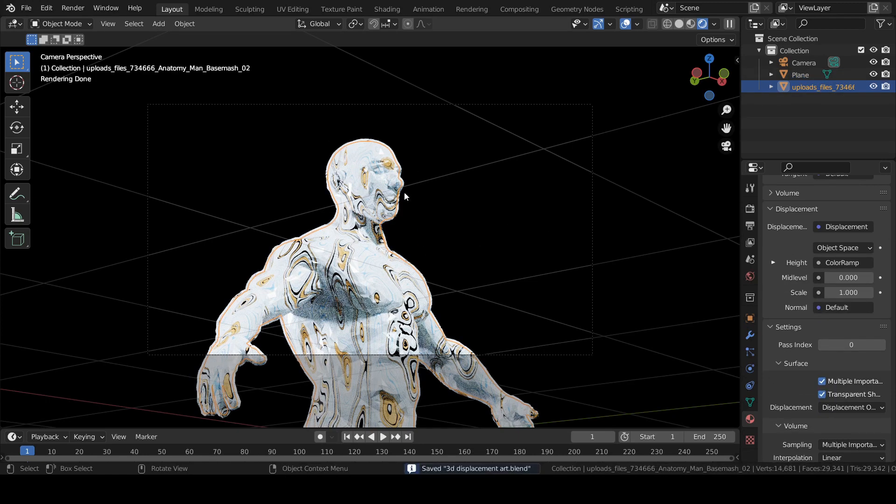